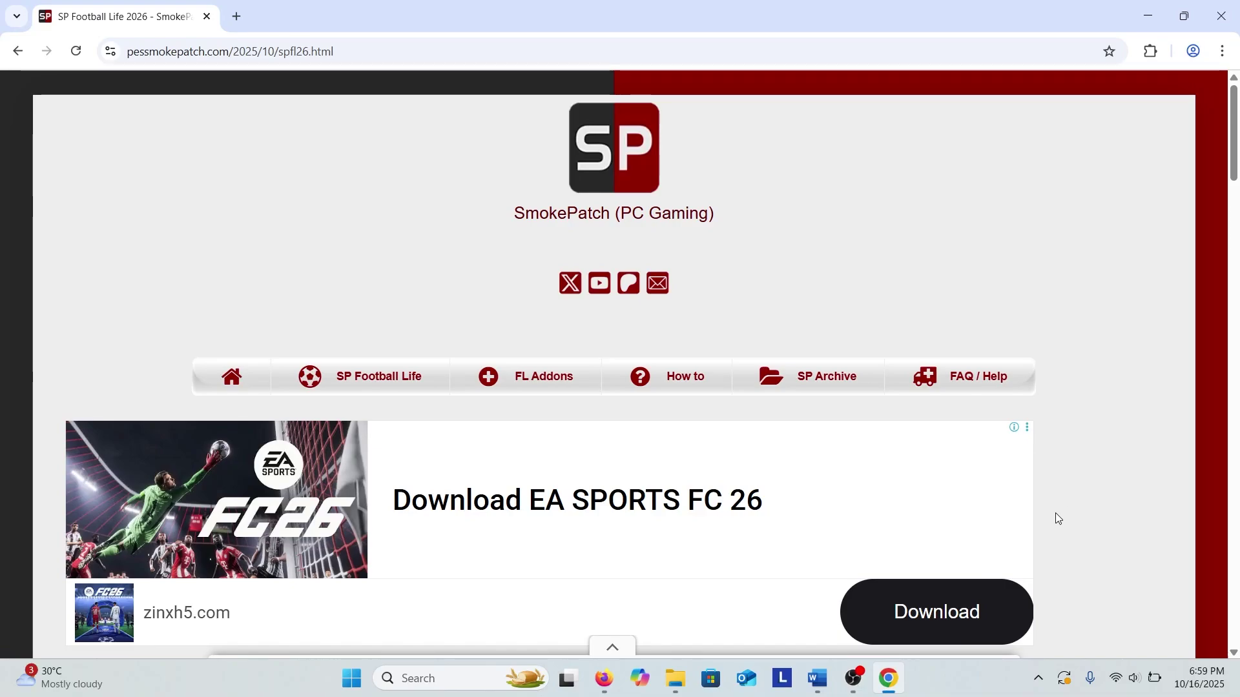
Step: Find the download section on the SP Football Life 2026 page and expand the links for the archive parts
scroll(1055, 513, down, 4)
scroll(1059, 515, down, 10)
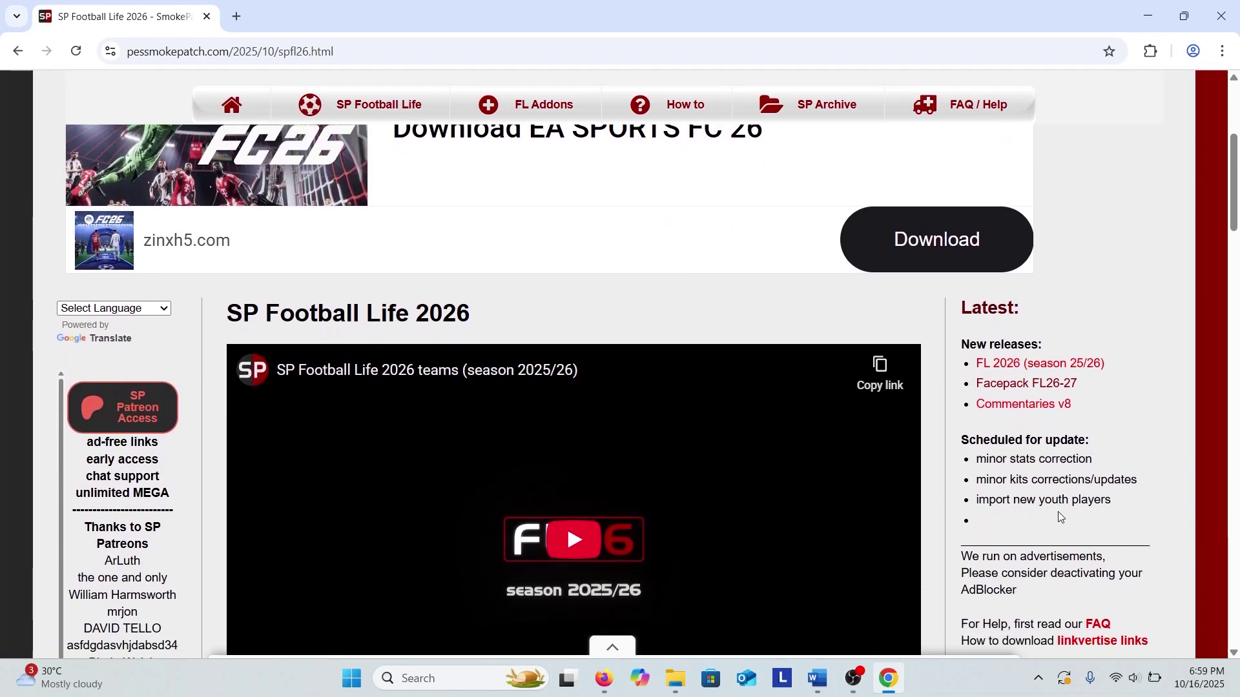
scroll(1058, 516, down, 9)
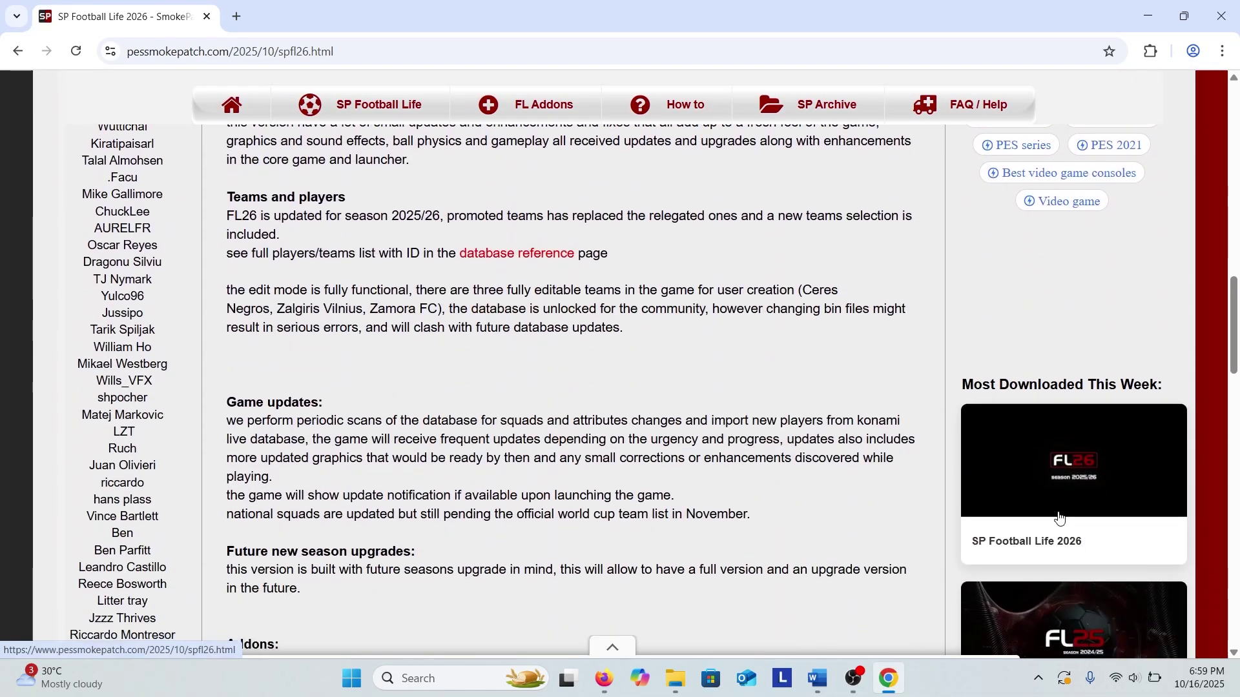
scroll(1059, 517, down, 7)
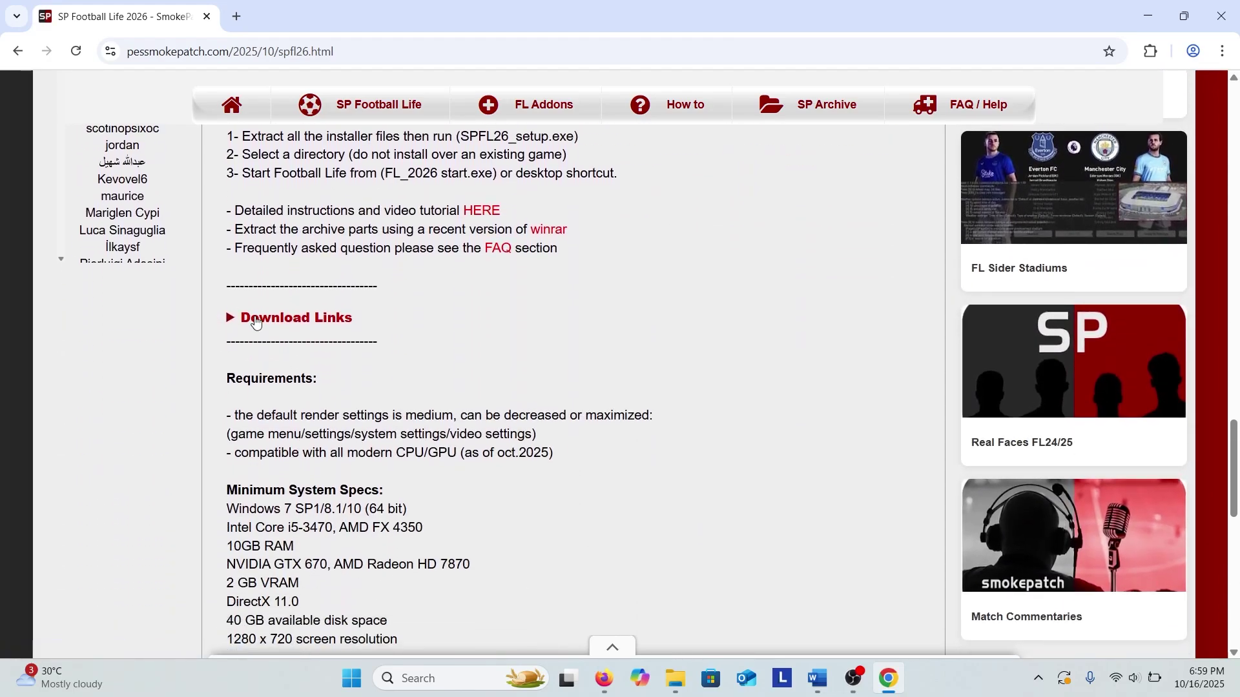
click(238, 315)
scroll(456, 252, down, 3)
scroll(457, 253, down, 1)
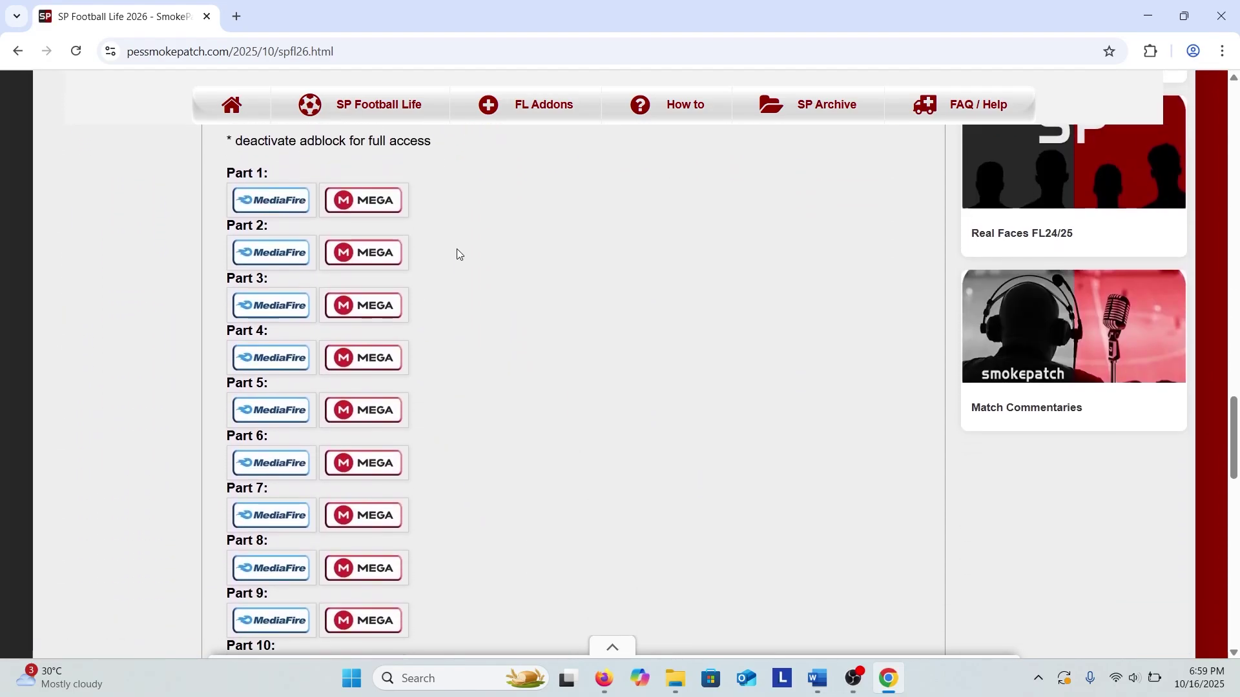
scroll(457, 253, up, 1)
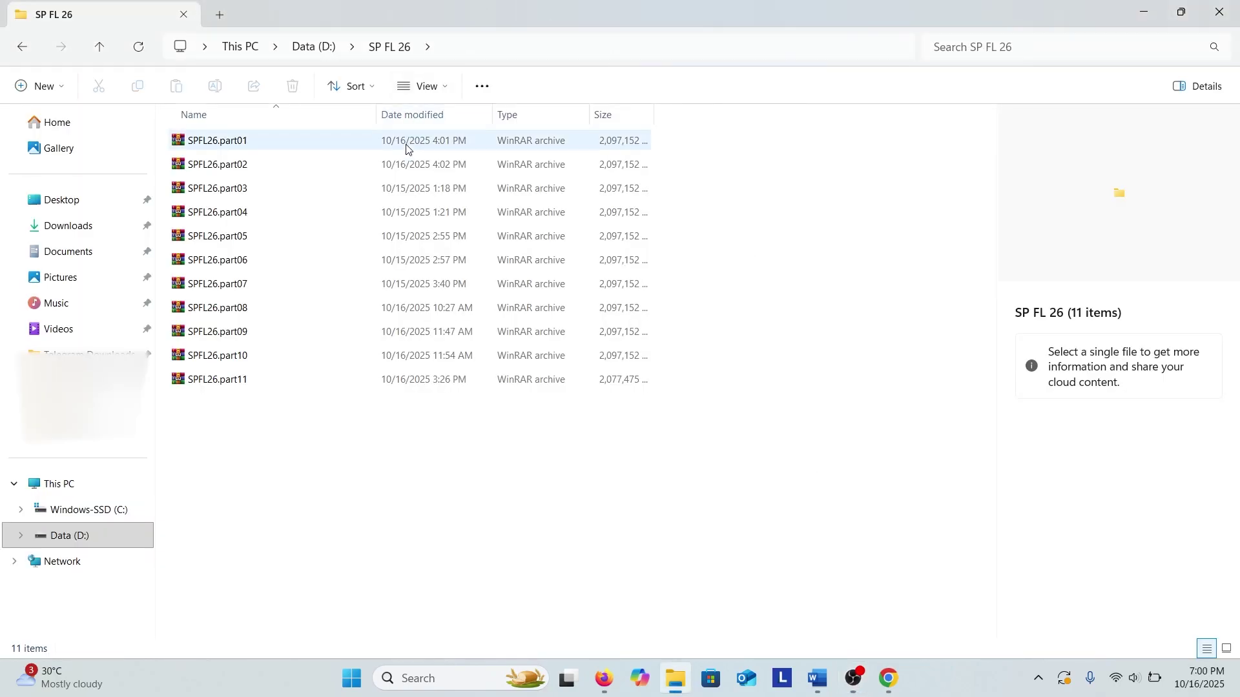
Step: In the SP FL 26 folder in File Explorer, extract the SPFL26.part01 archive with WinRAR to the "SPFL26\" folder
click(408, 149)
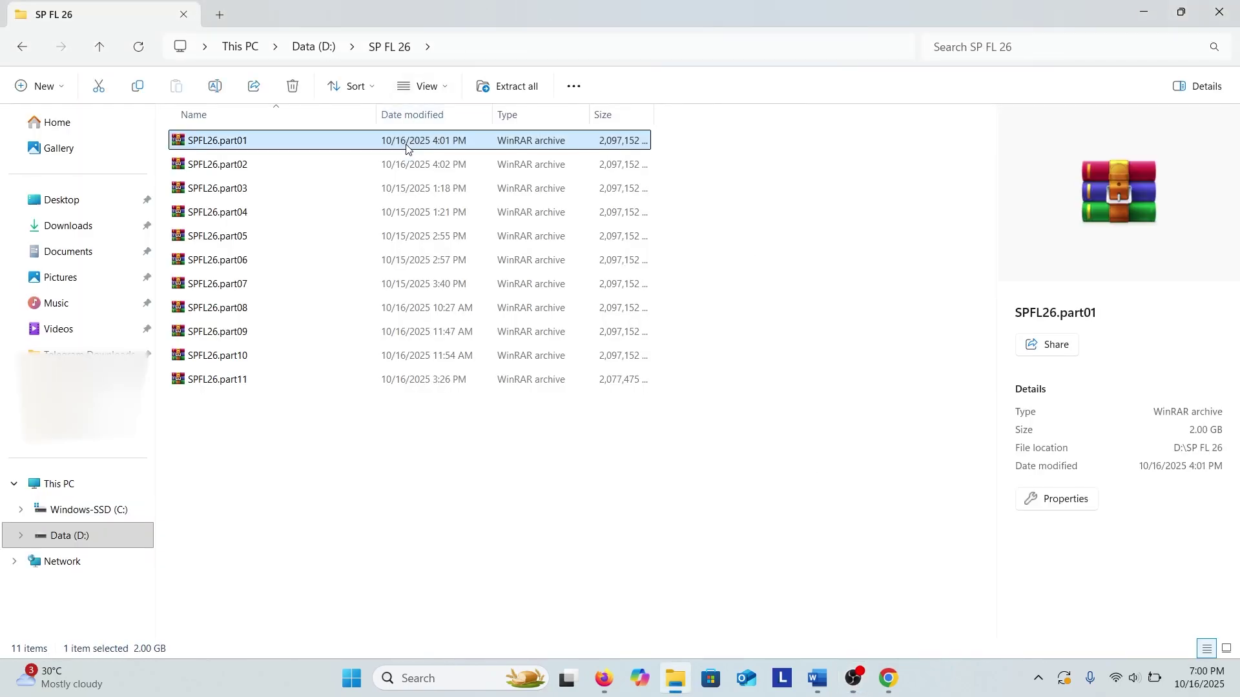
right_click(407, 149)
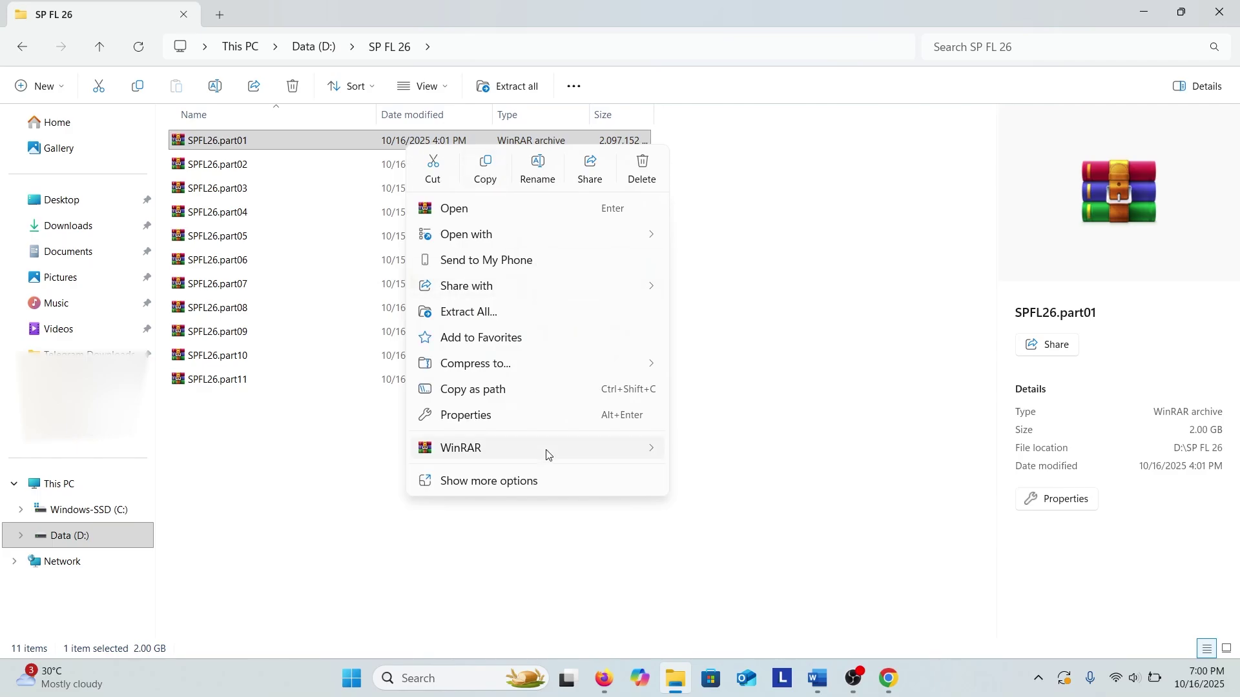
mouse_move(625, 456)
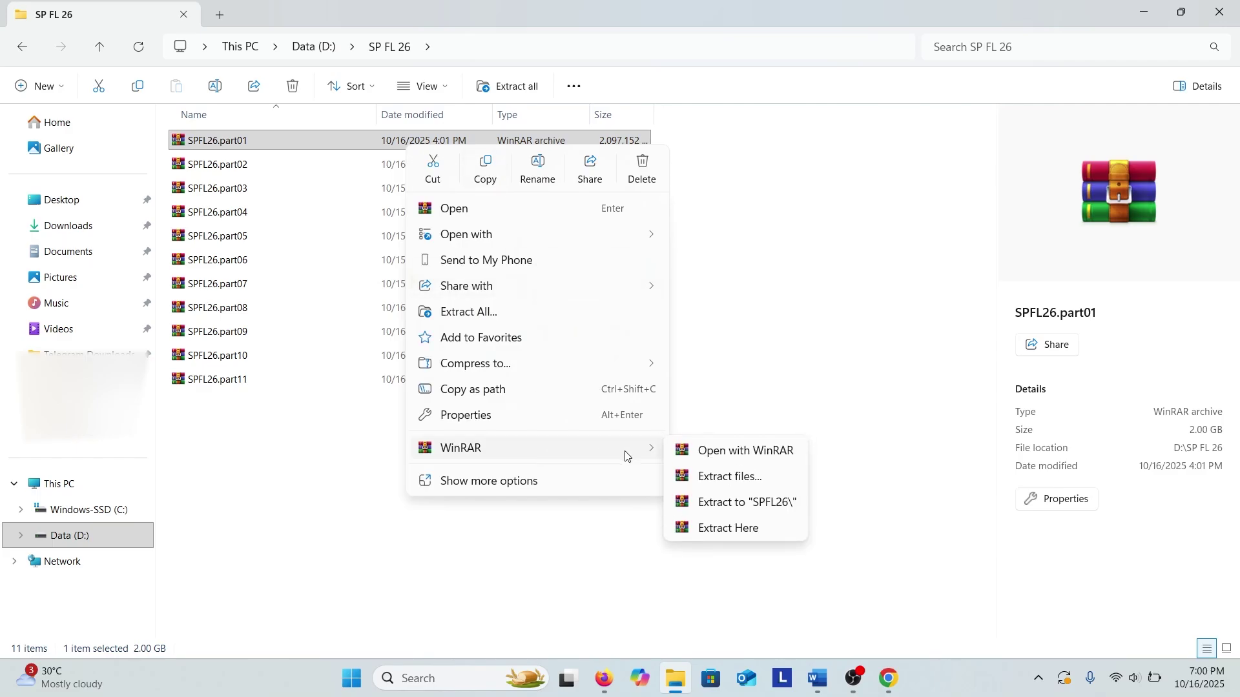
click(735, 509)
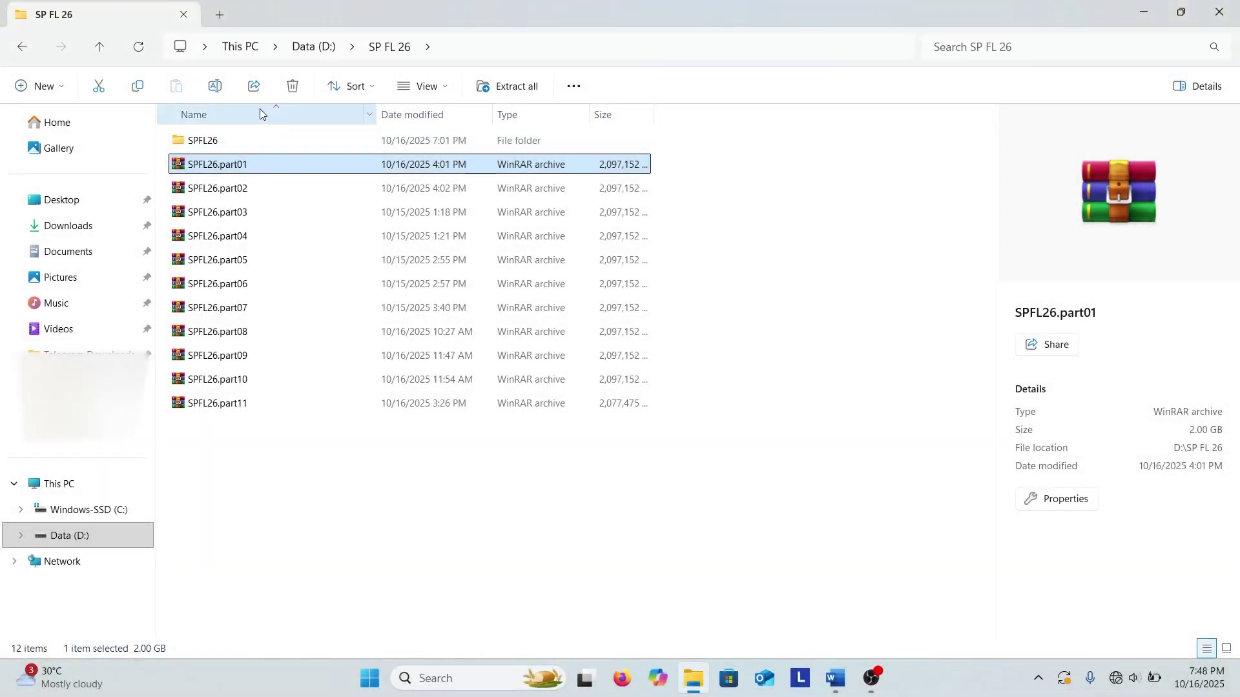
Step: Go into the extracted inner SPFL26 folder and read the installation text file, closing it when done
click(281, 137)
double_click(280, 136)
double_click(280, 136)
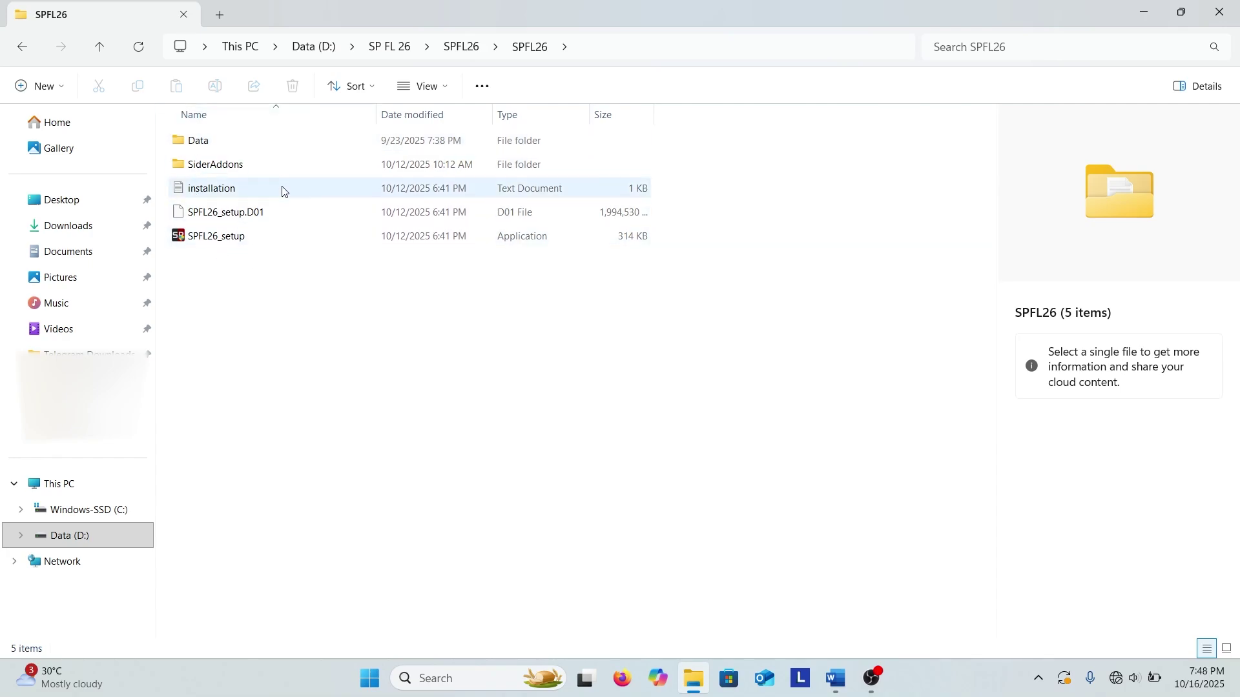
double_click(262, 183)
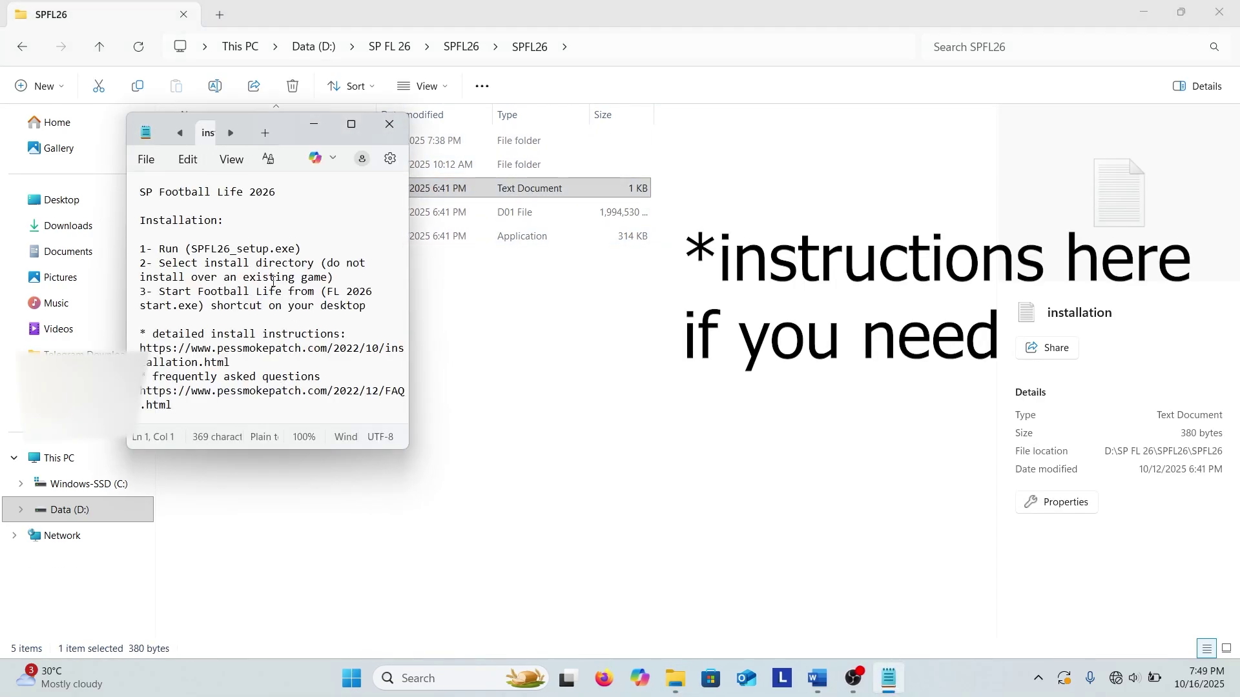
click(392, 123)
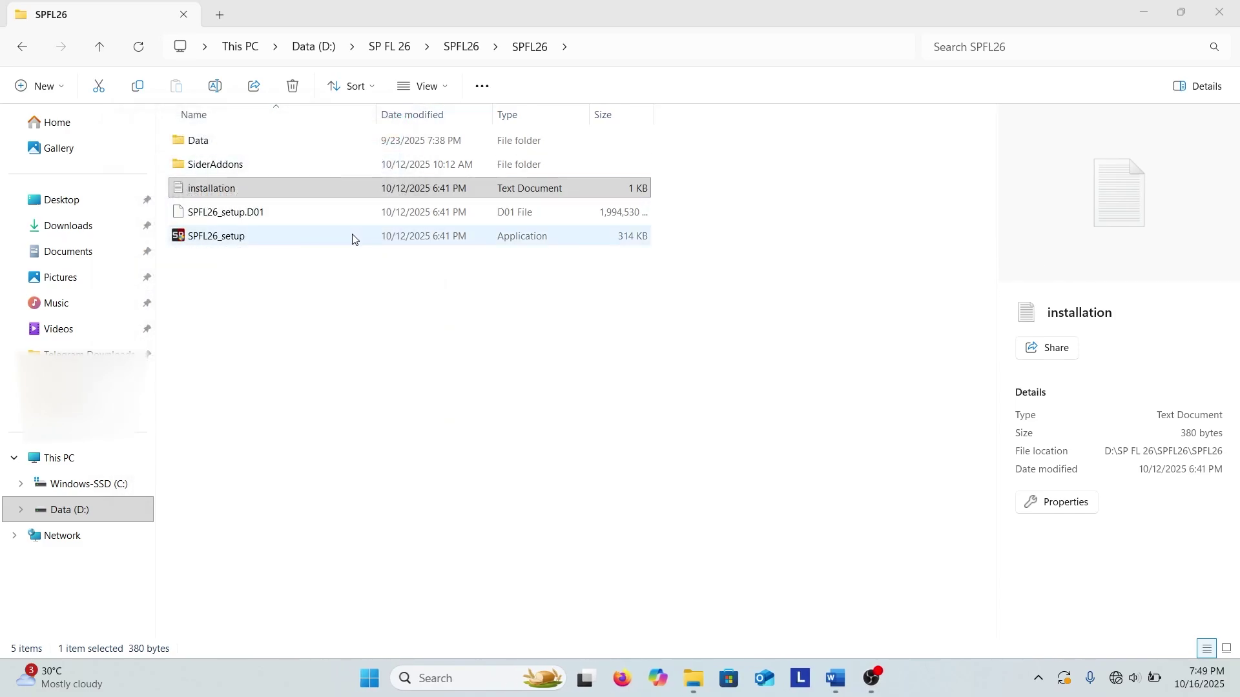
Step: Run SPFL26_setup to install Football Life 2026 into D:\SP Football Life 2026, and exit the installer once it completes
double_click(353, 237)
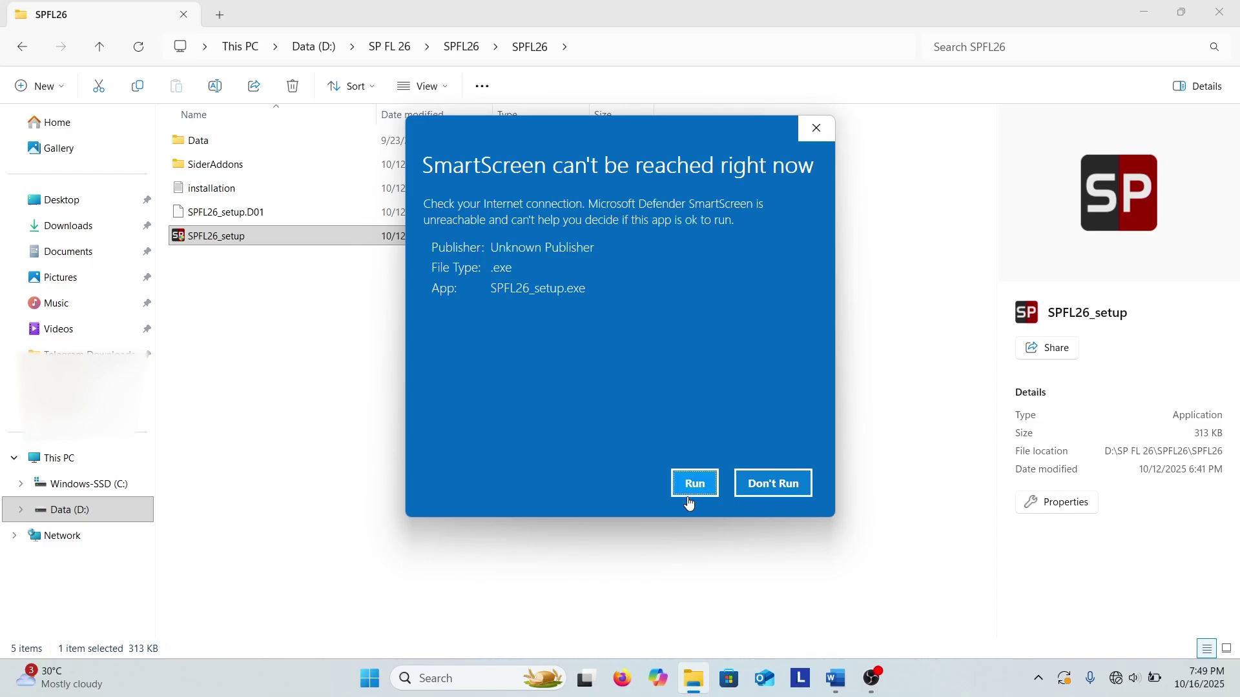
click(707, 485)
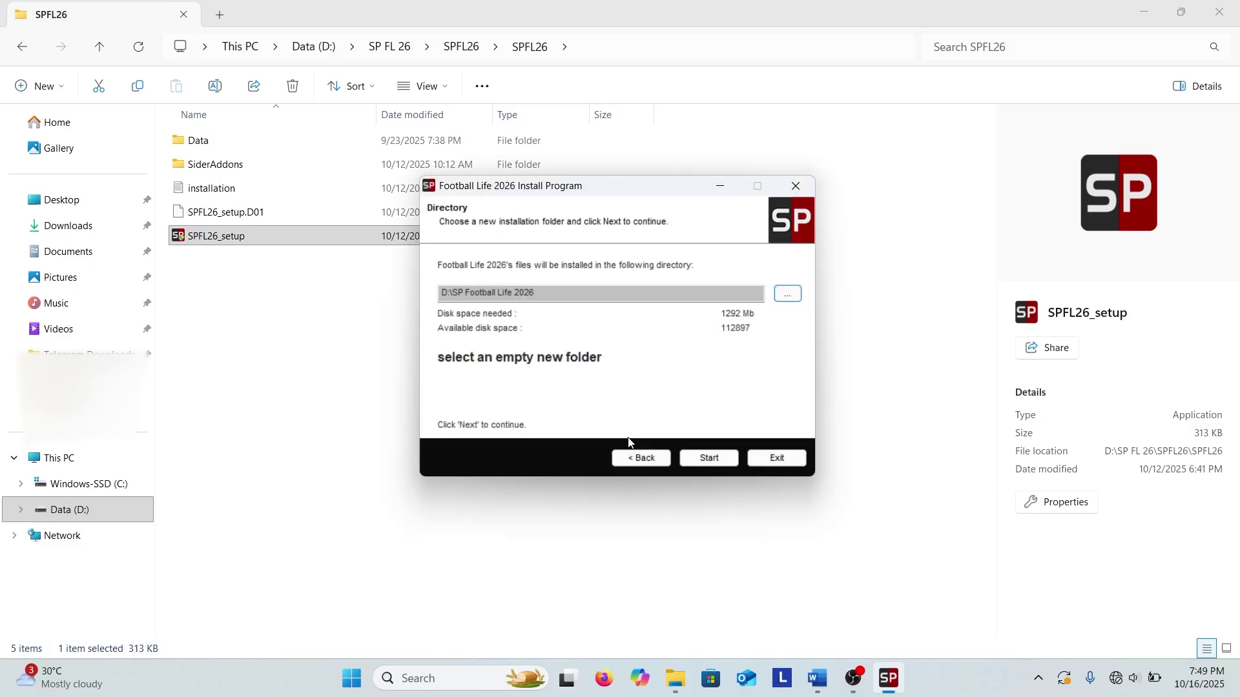
click(716, 463)
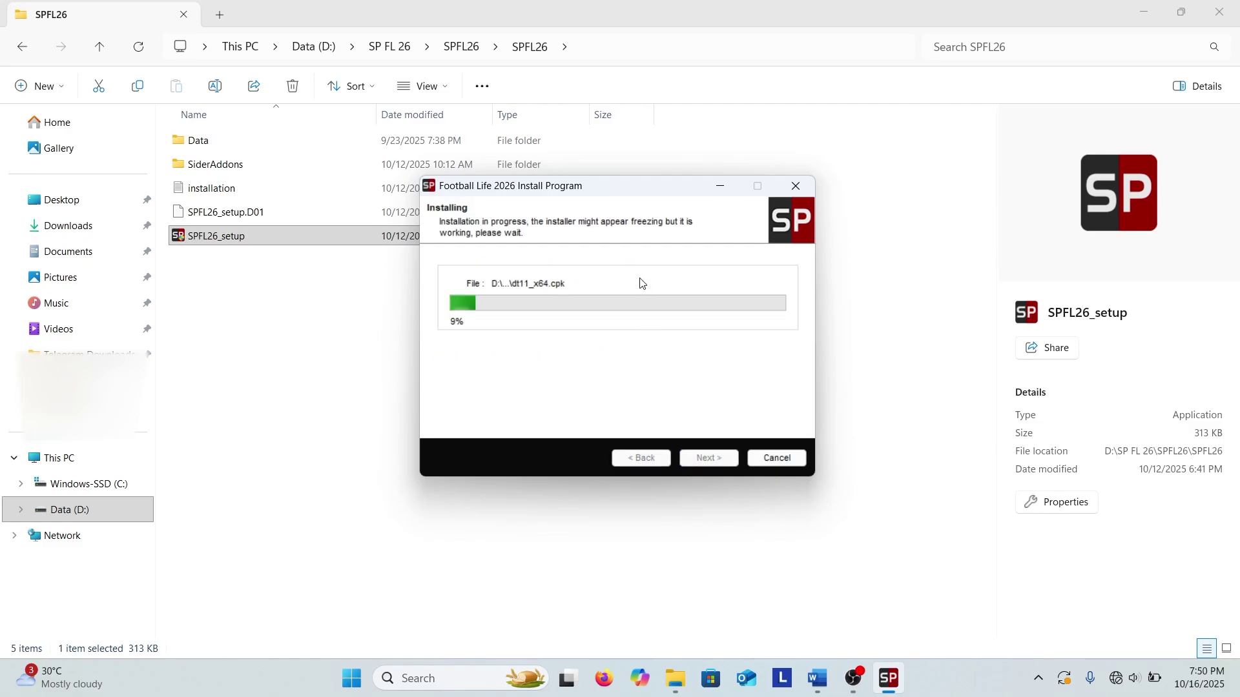
key(alt+Tab)
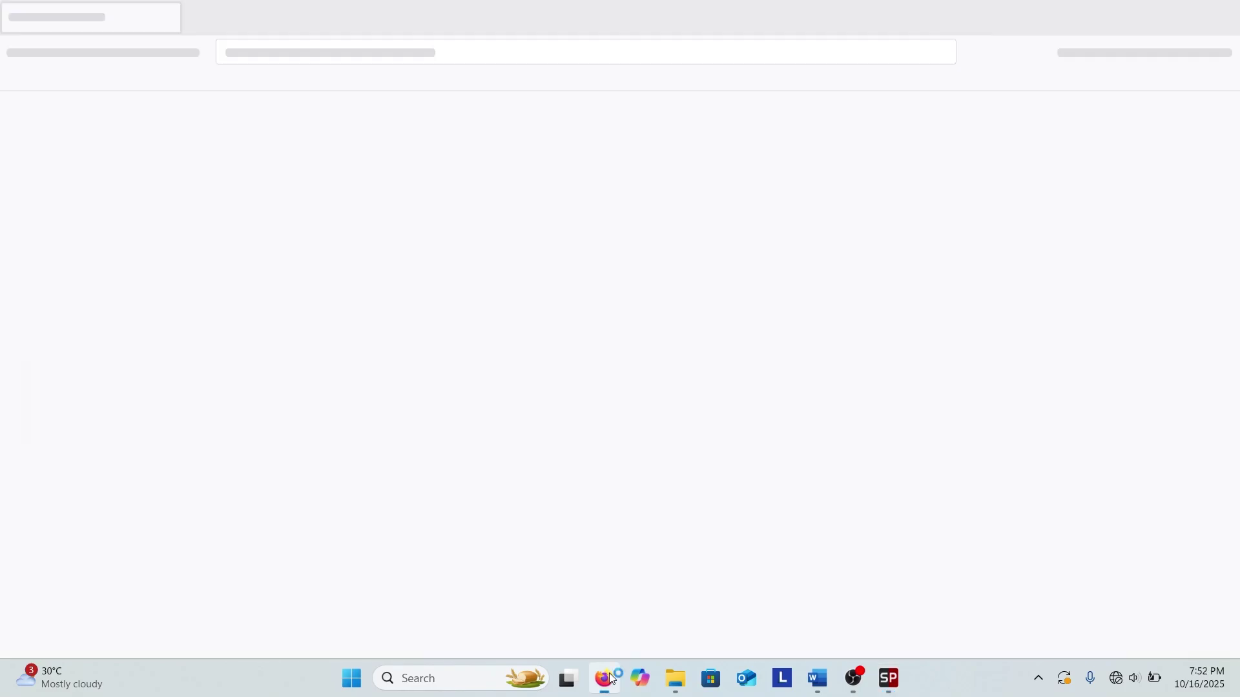
key(alt+Tab)
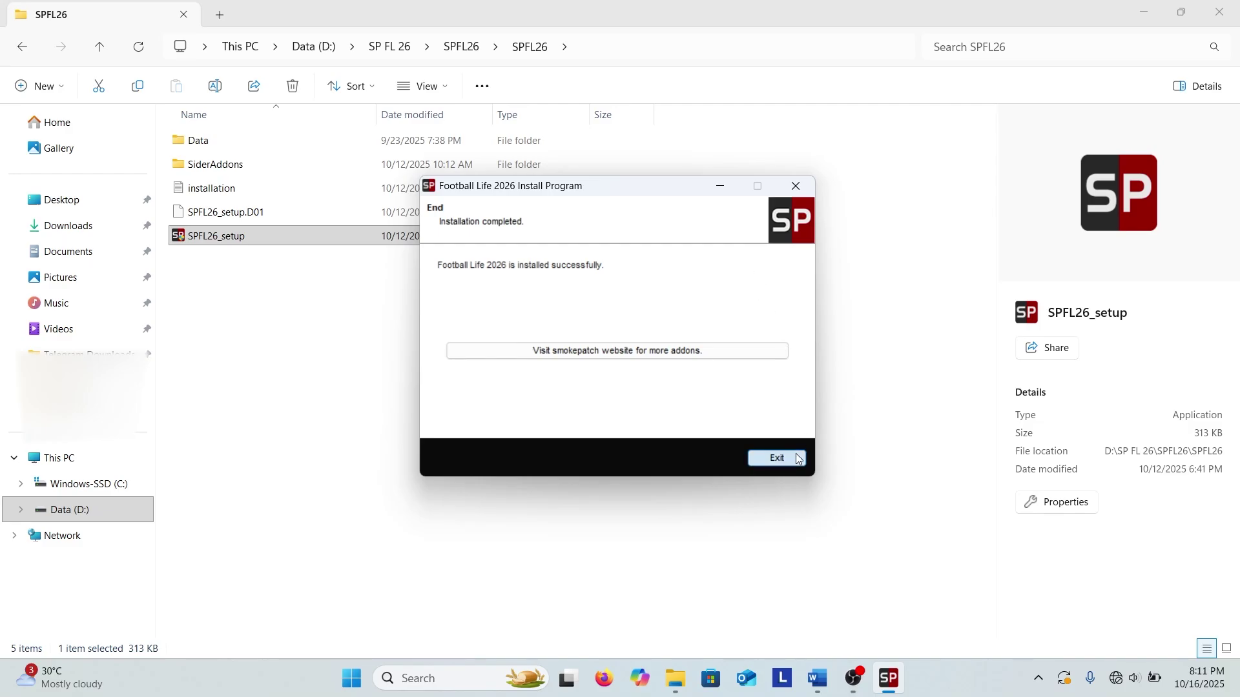
click(776, 459)
Step: Open the SP Football Life 2026 folder on drive D and set the resolution in its Settings application to (1920x1080) 16:9
click(79, 510)
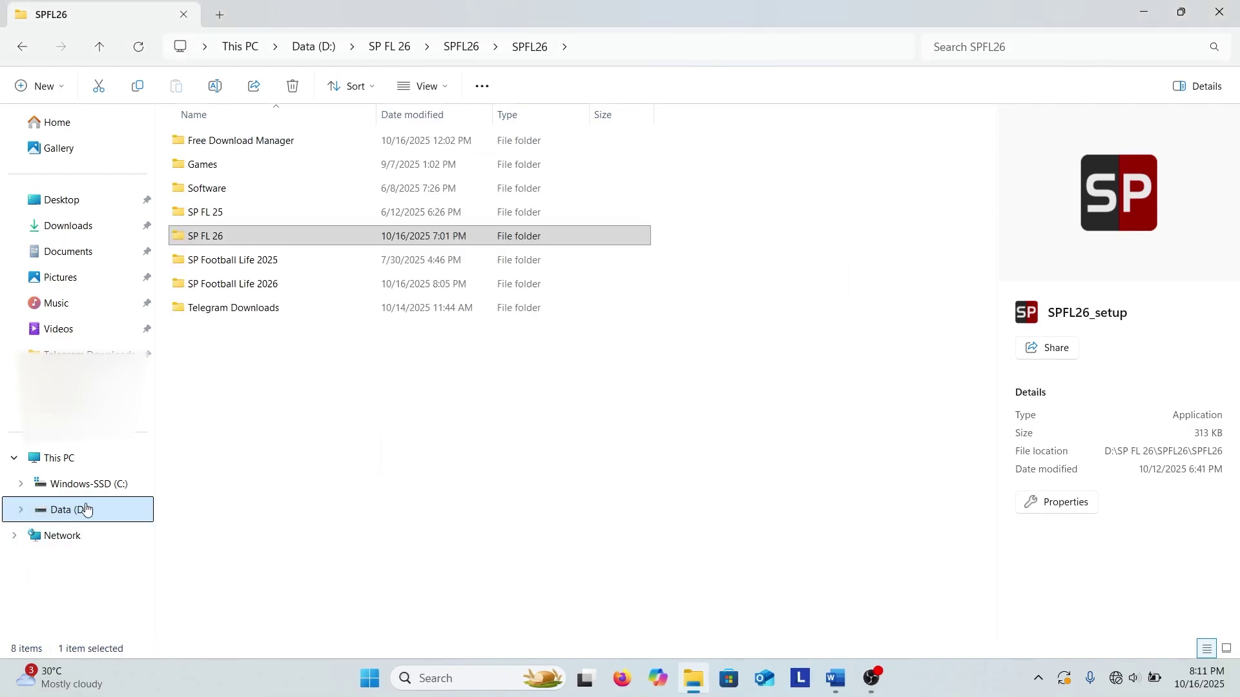
double_click(276, 283)
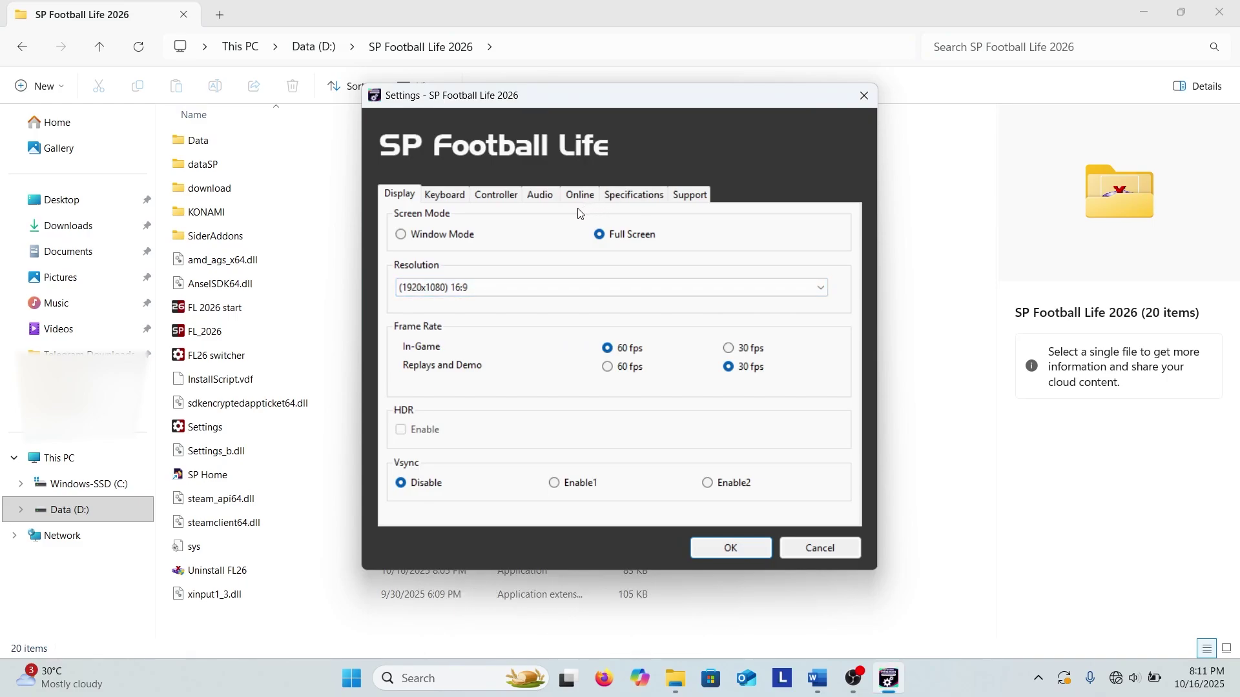
click(522, 288)
click(516, 506)
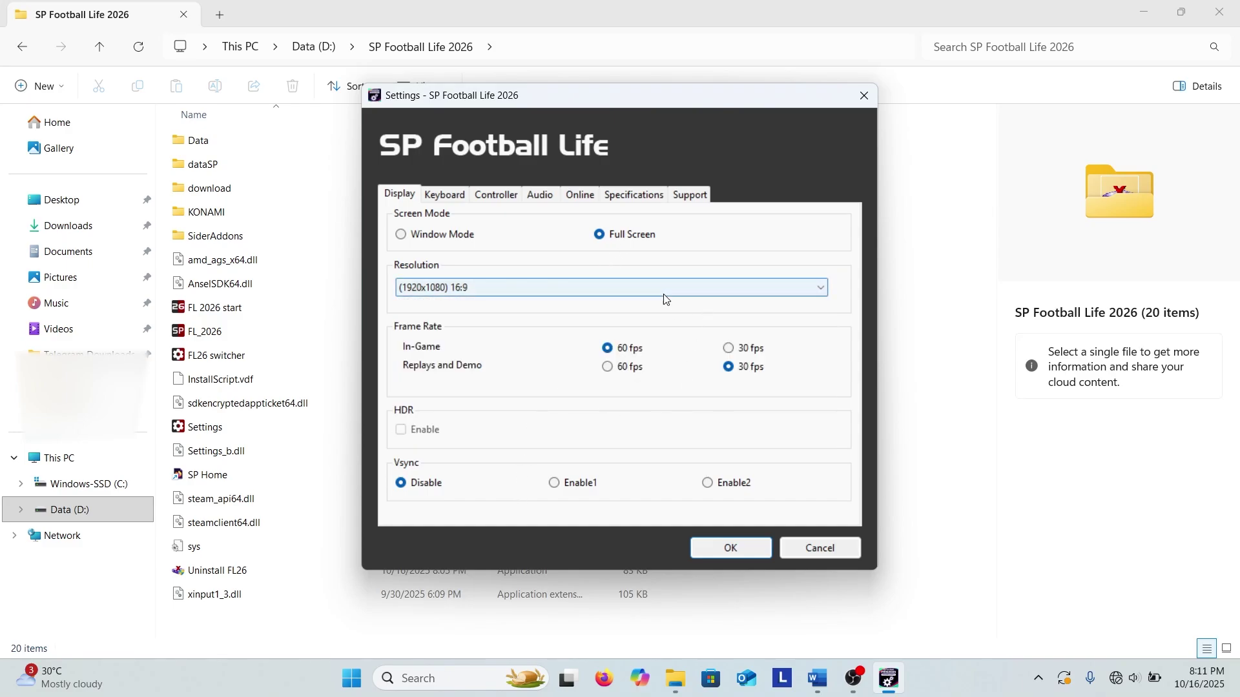
Step: Configure Controller 2 with the Twin USB Gamepad device in DirectInput mode and save the game settings
click(443, 196)
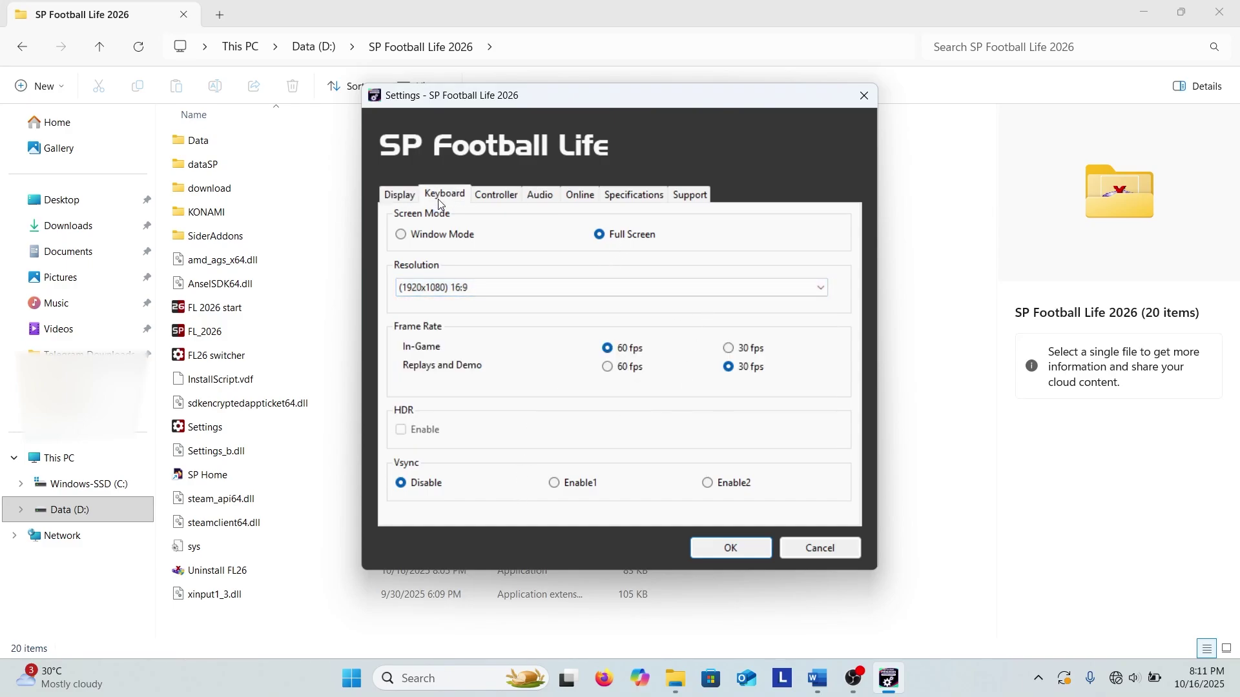
click(478, 197)
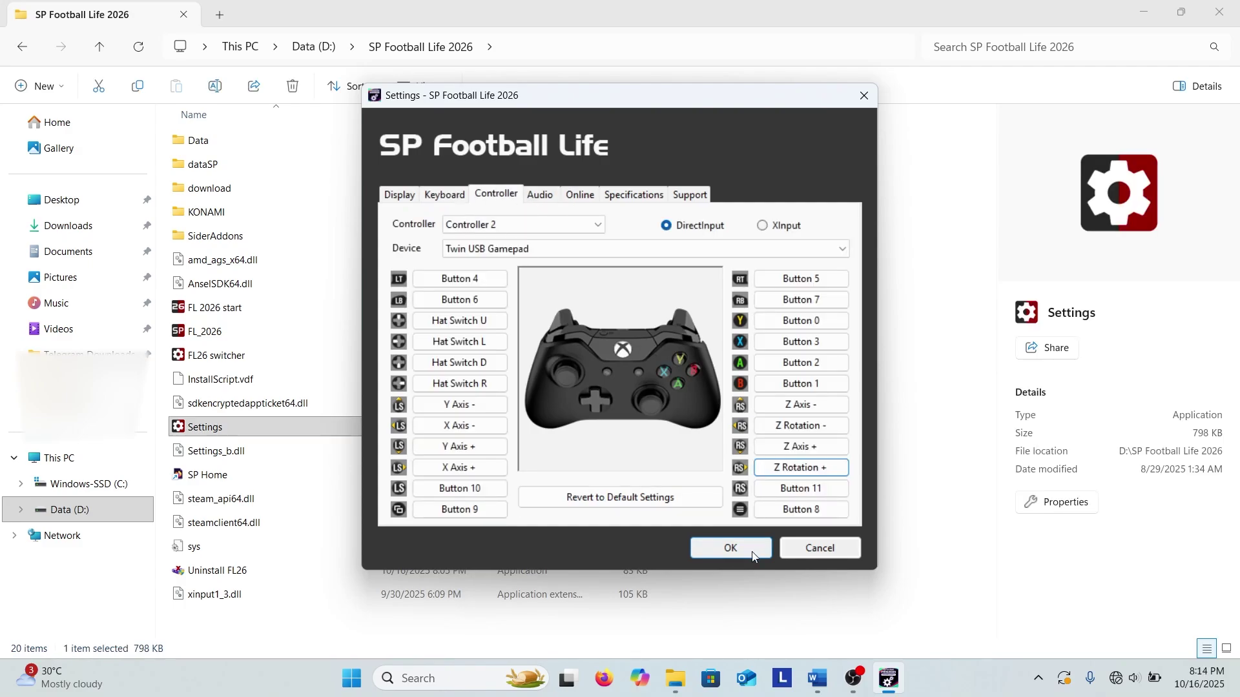
click(730, 548)
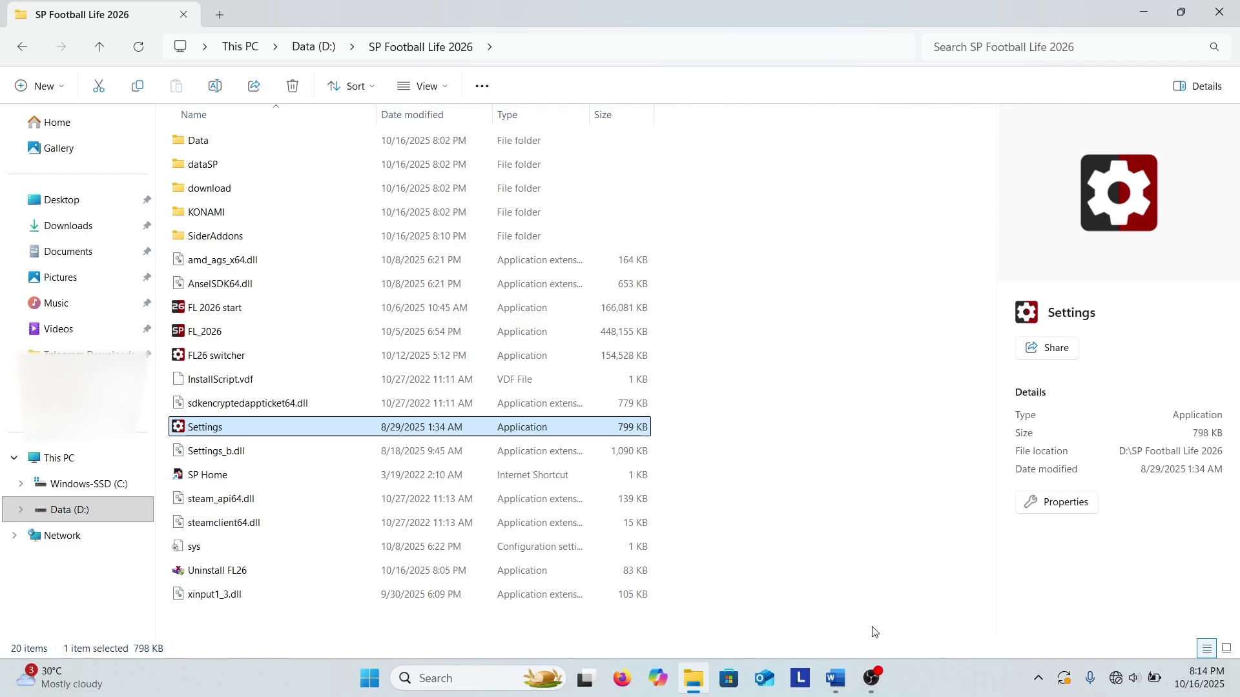
Step: Try to launch the game with FL 2026 start, and abort the launch
double_click(639, 312)
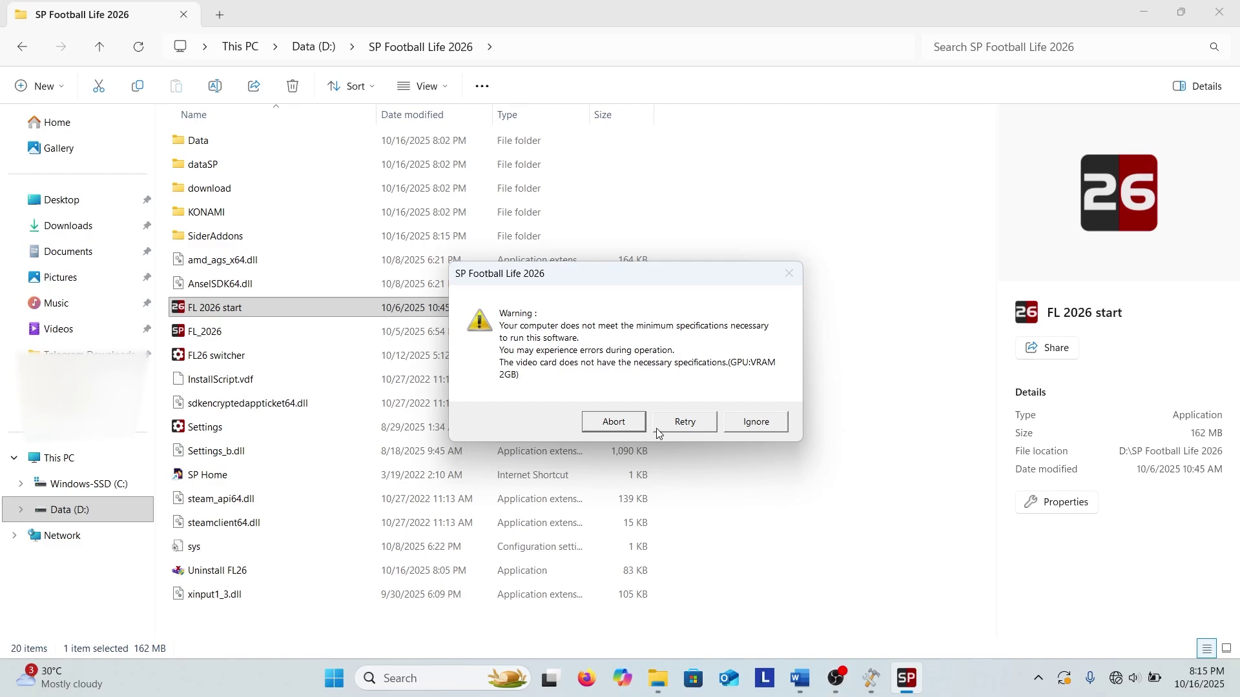
click(617, 421)
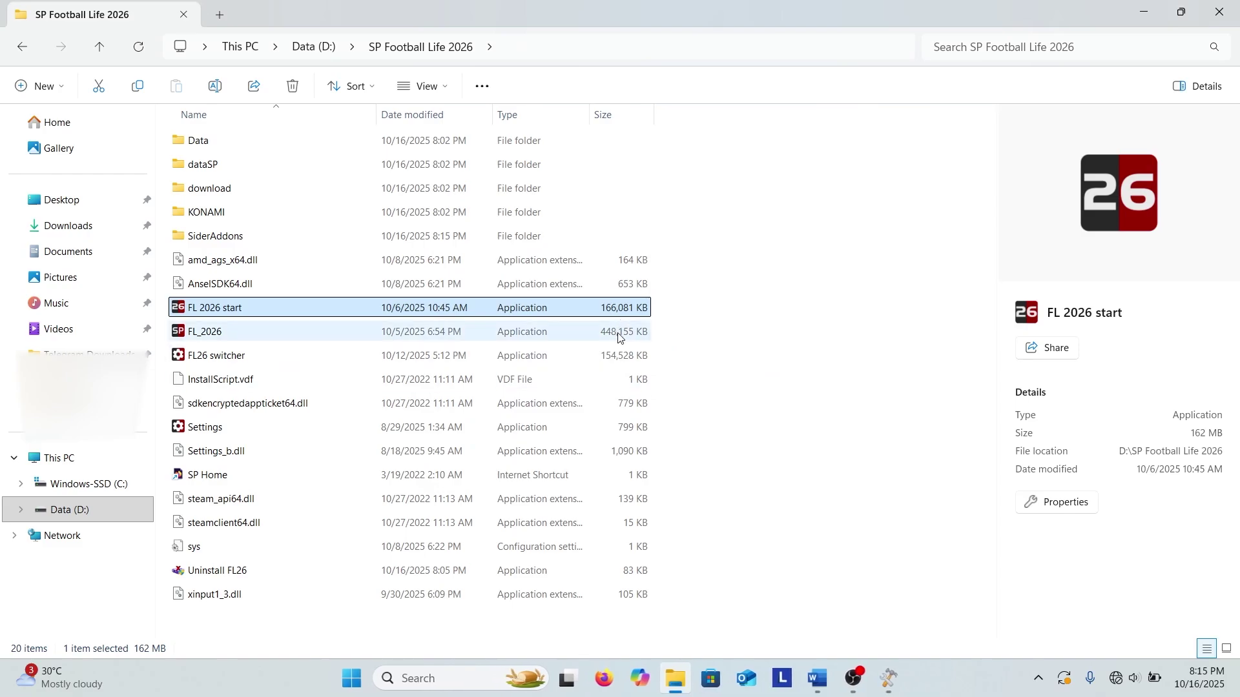
click(619, 335)
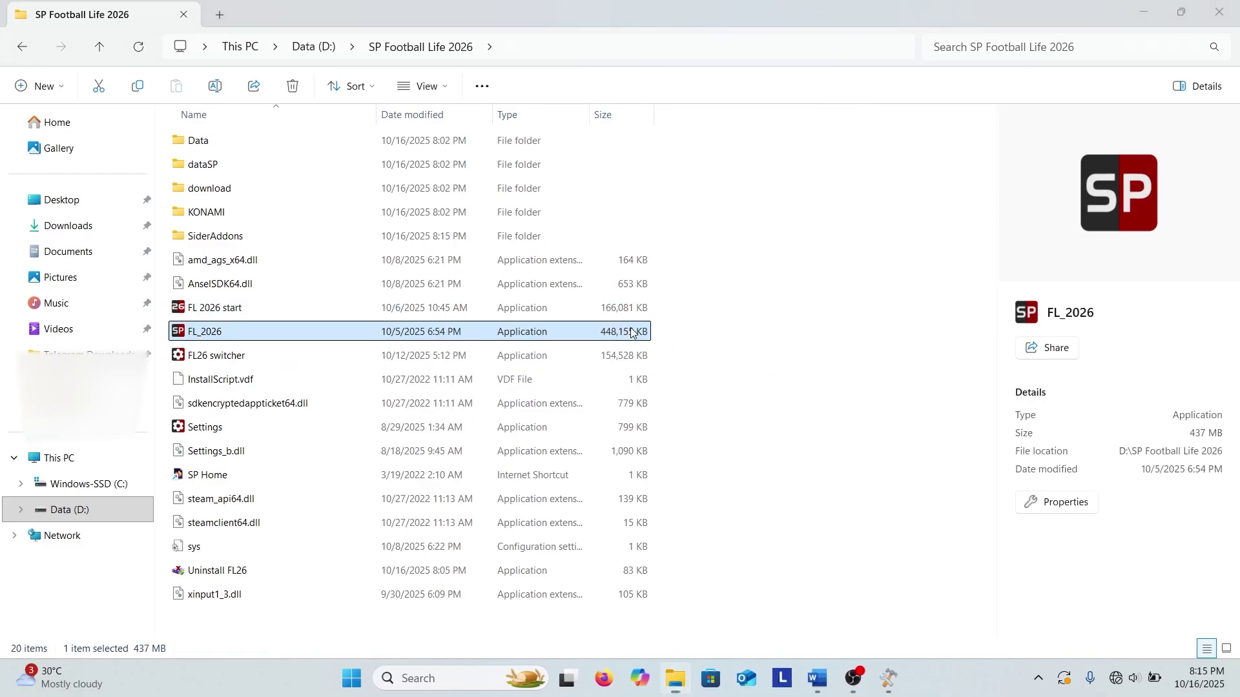
Step: Search Windows for the Graphics settings, open them and look through the custom application list for Football Life entries
key(super)
text(grap)
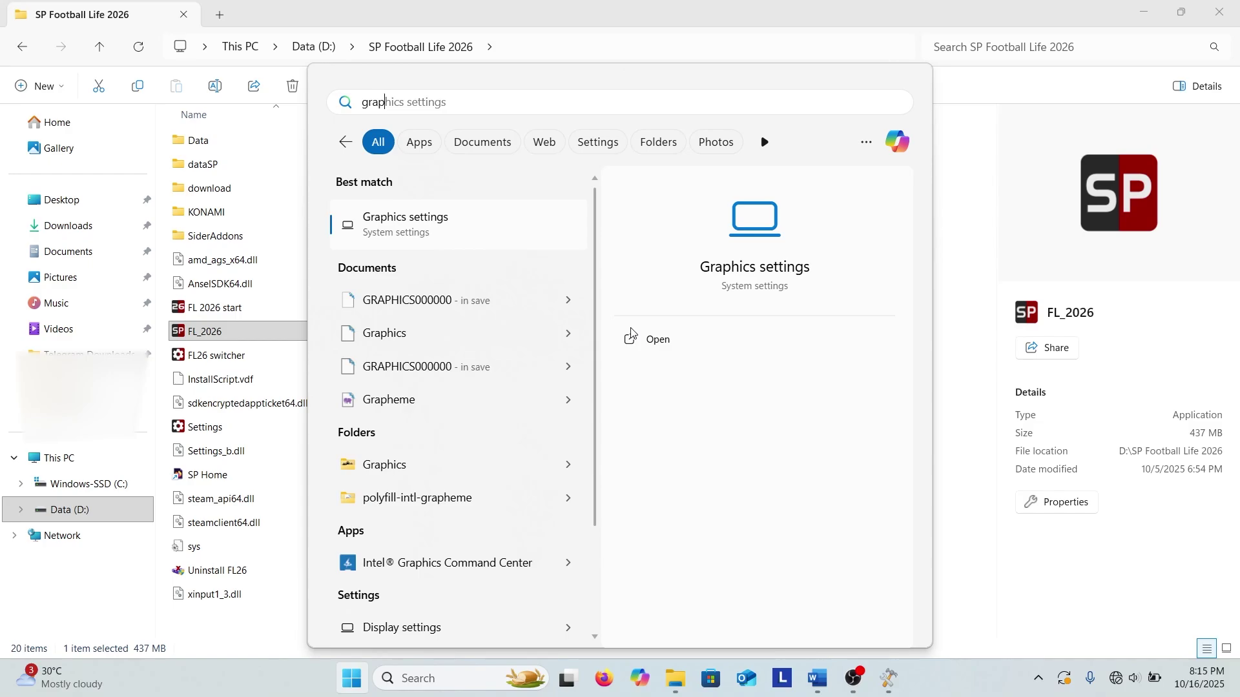
click(489, 231)
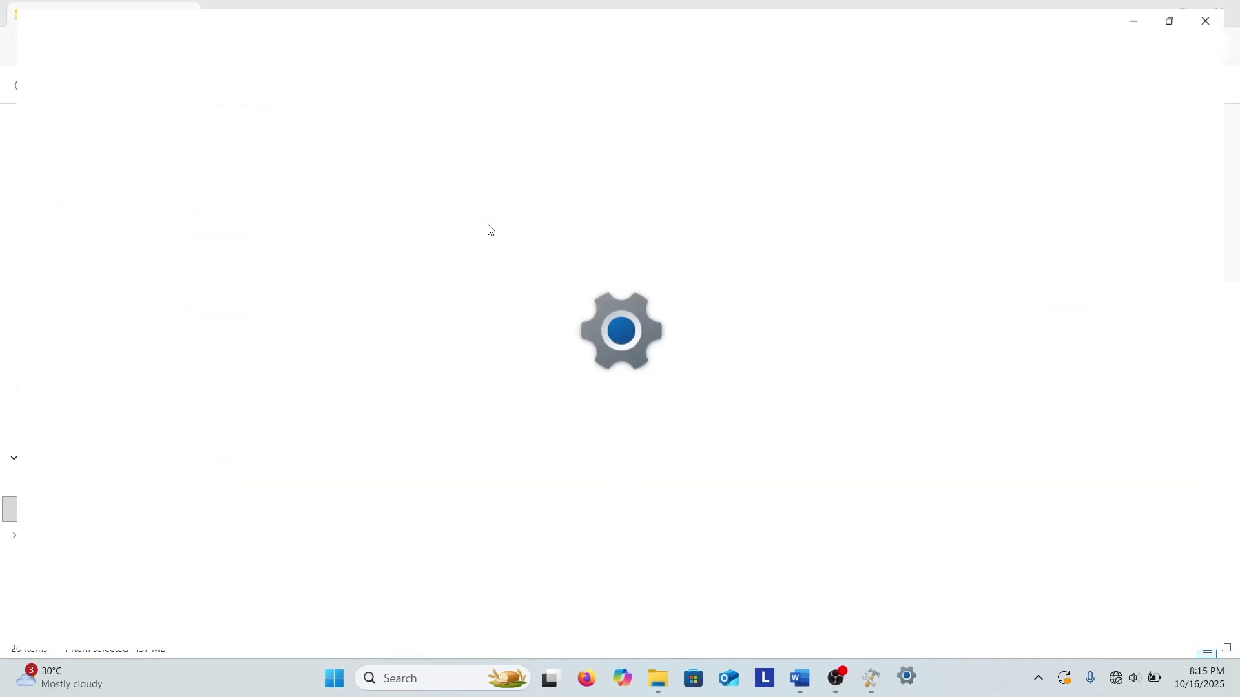
scroll(491, 230, down, 2)
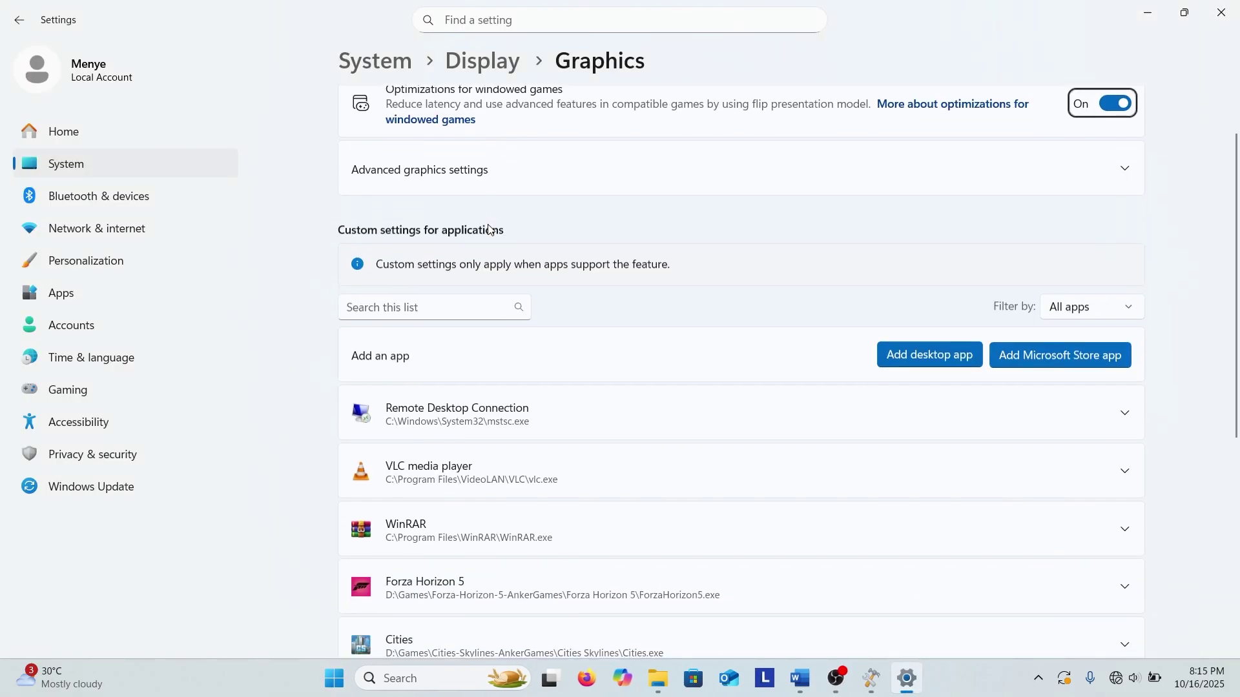
scroll(491, 230, down, 15)
scroll(490, 230, up, 20)
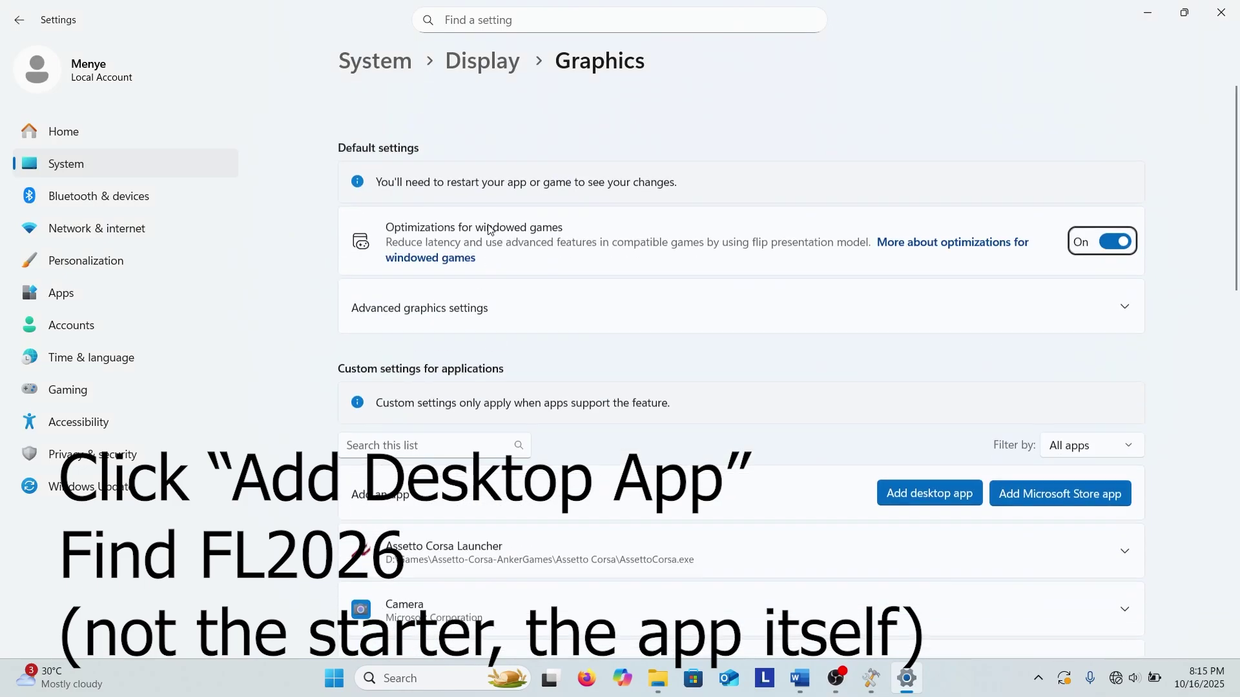
scroll(491, 229, down, 6)
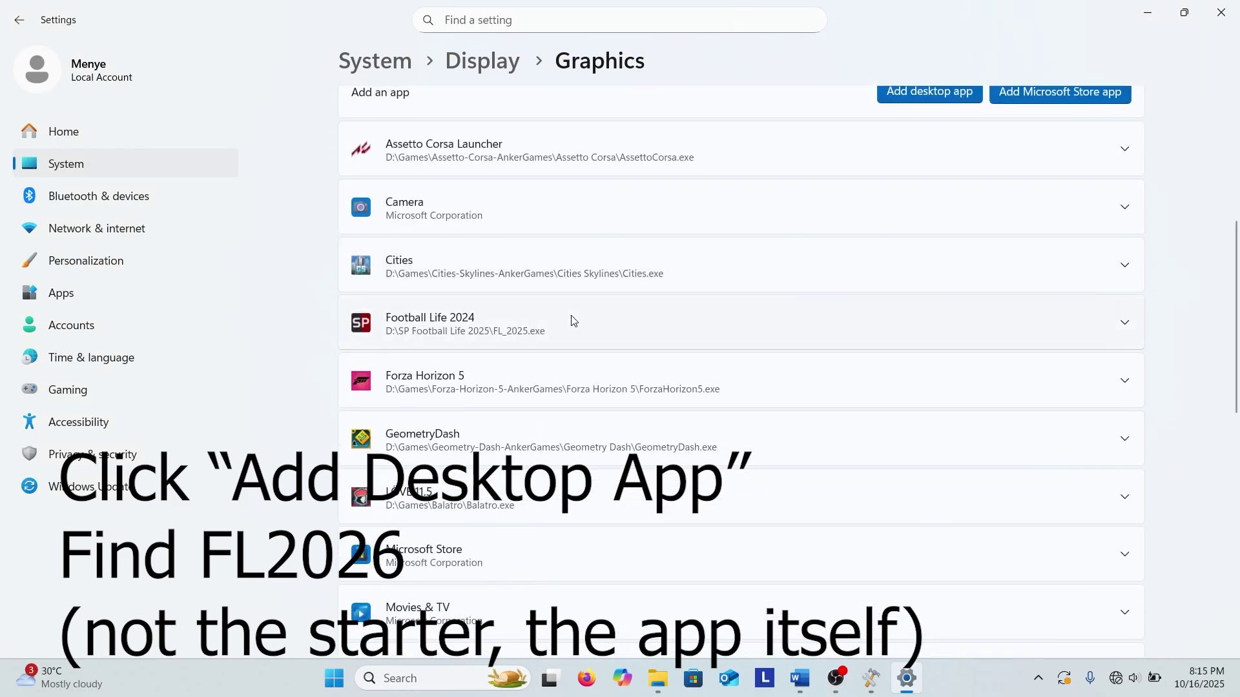
scroll(572, 321, up, 1)
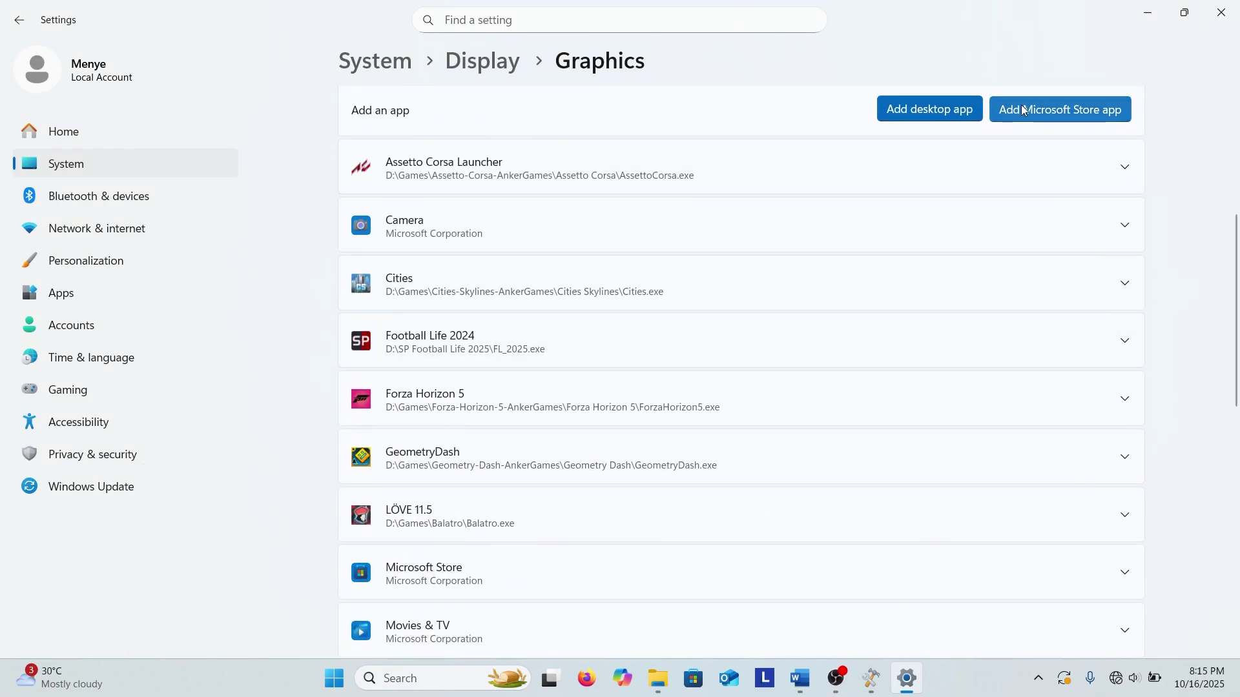
Step: Add FL_2026 from the D:\SP Football Life 2026 folder as a desktop app in the custom graphics settings
click(963, 109)
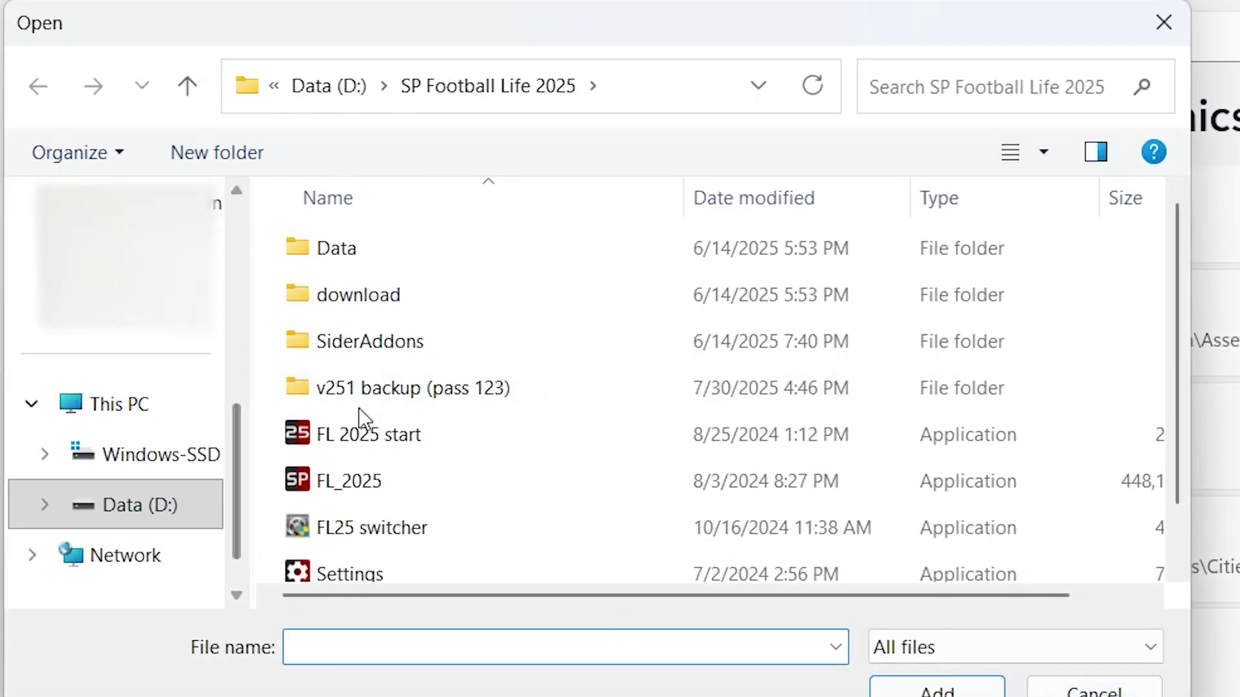
click(354, 81)
double_click(404, 518)
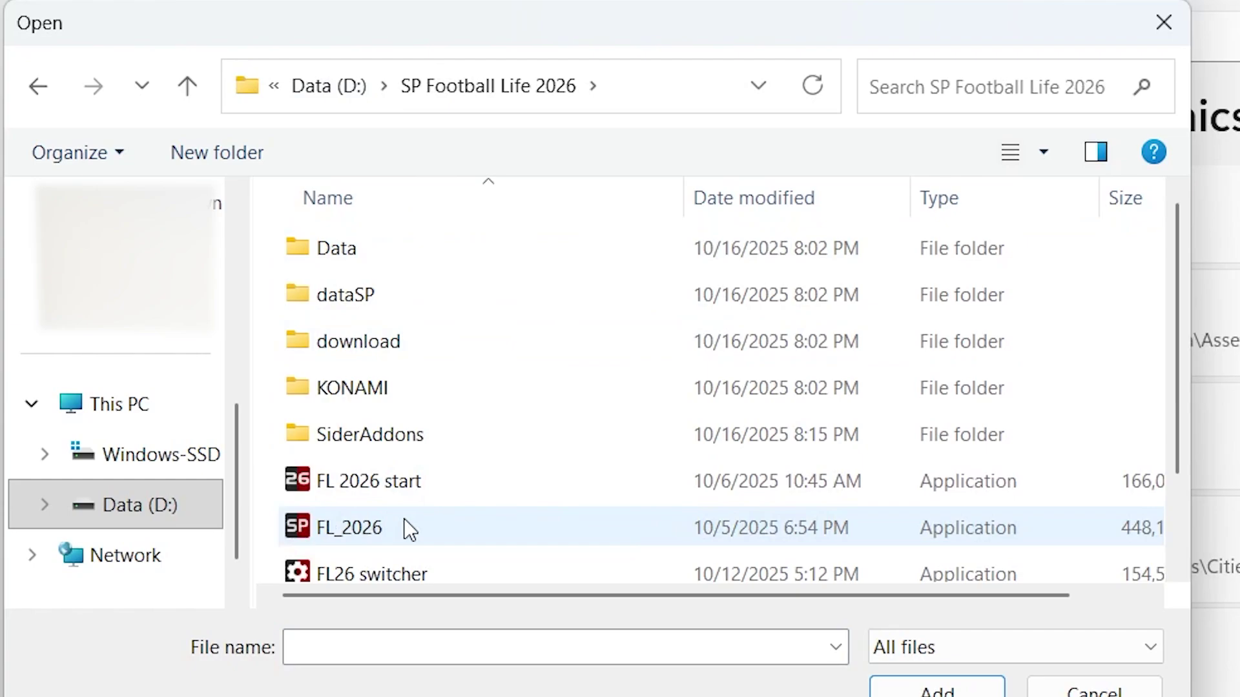
double_click(461, 525)
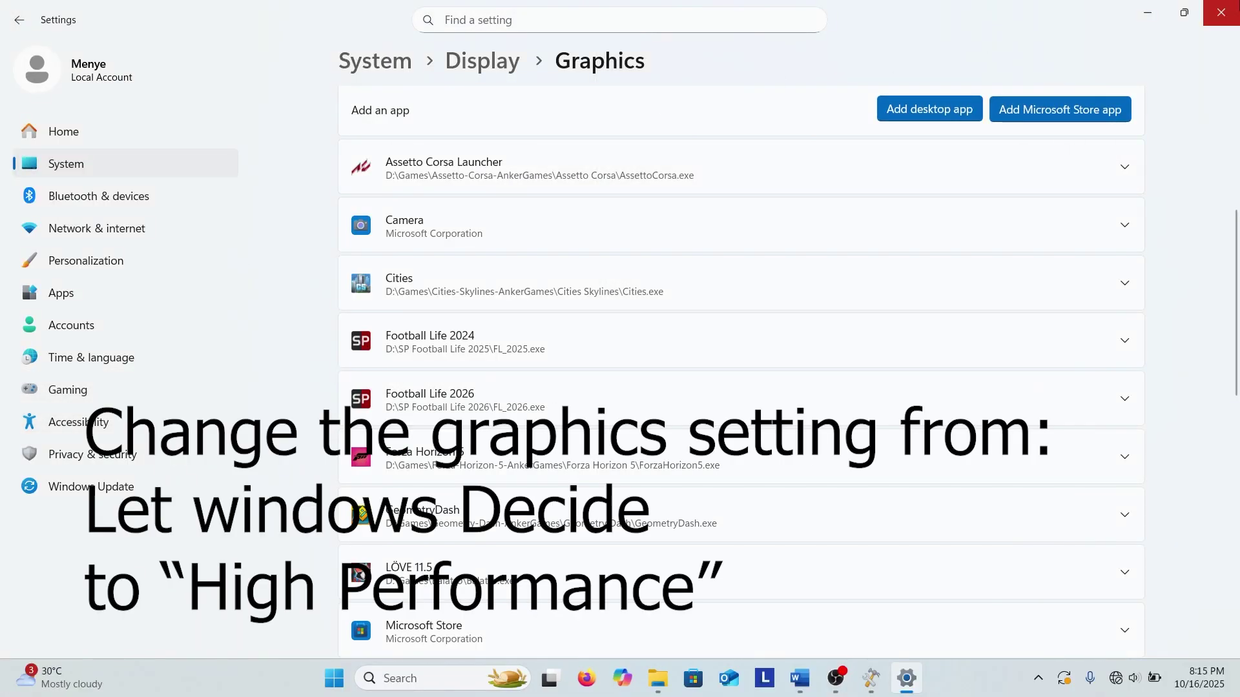
Step: Set Football Life 2026's GPU preference to High Performance (NVIDIA GeForce RTX 2060) and close the Settings window
click(1127, 399)
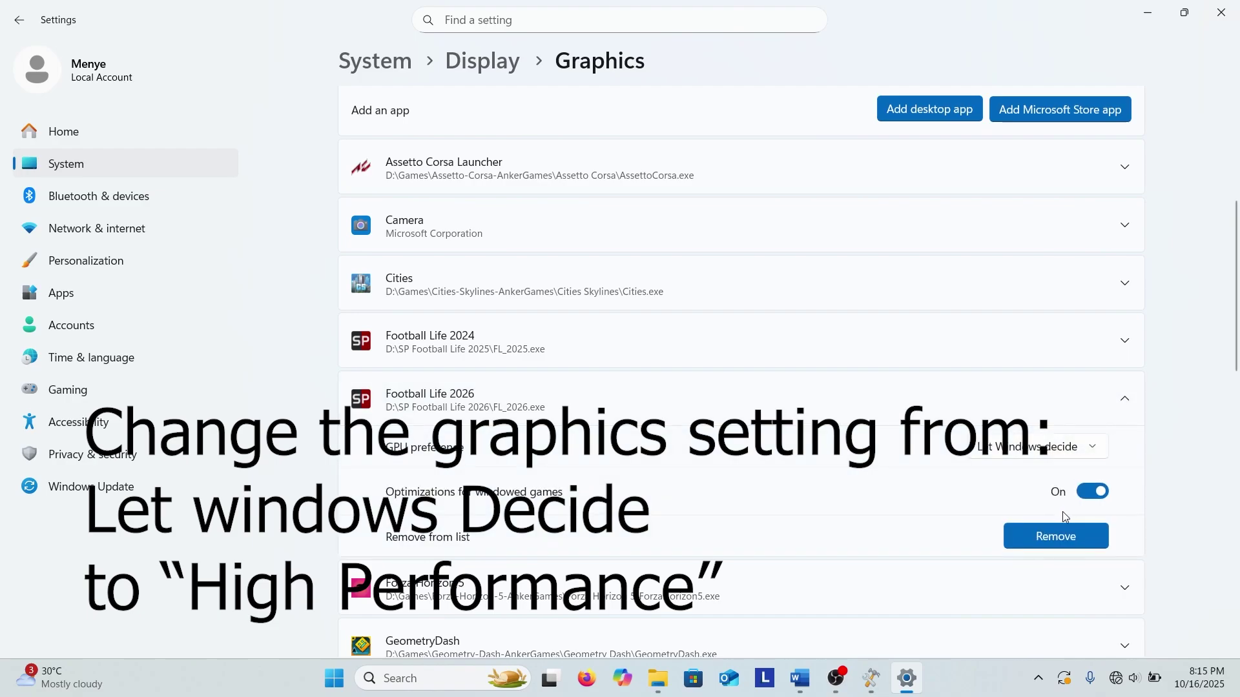
click(1082, 447)
click(1047, 508)
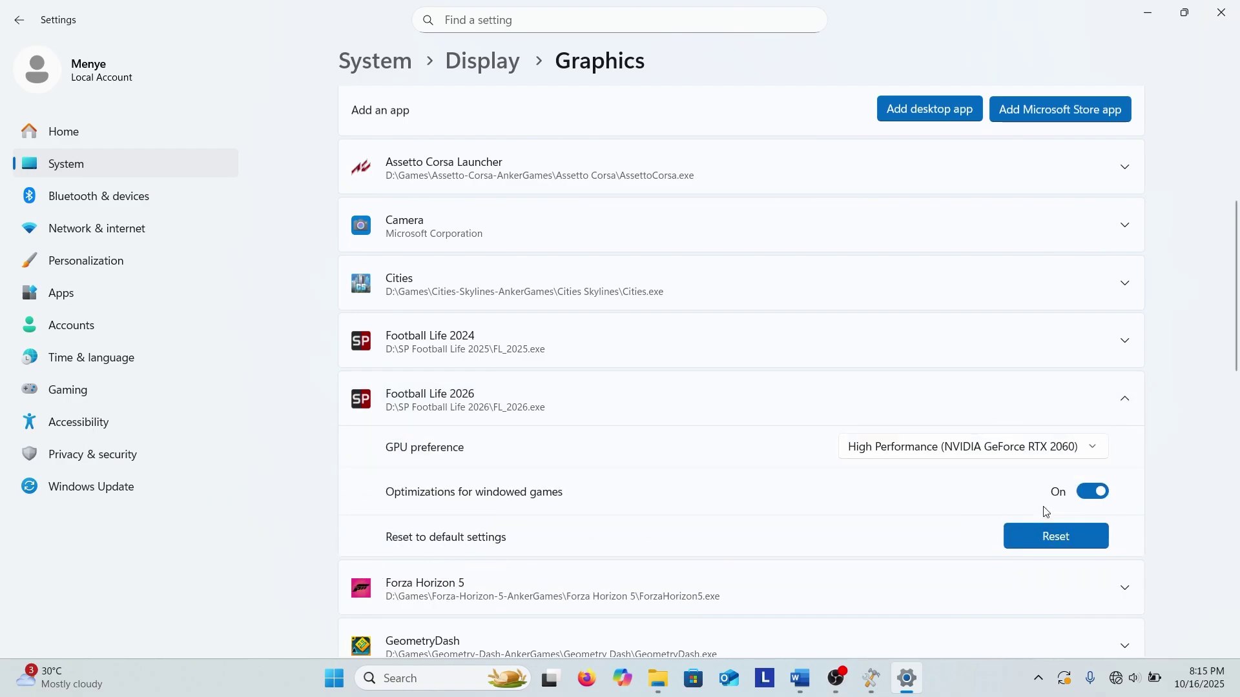
click(1220, 12)
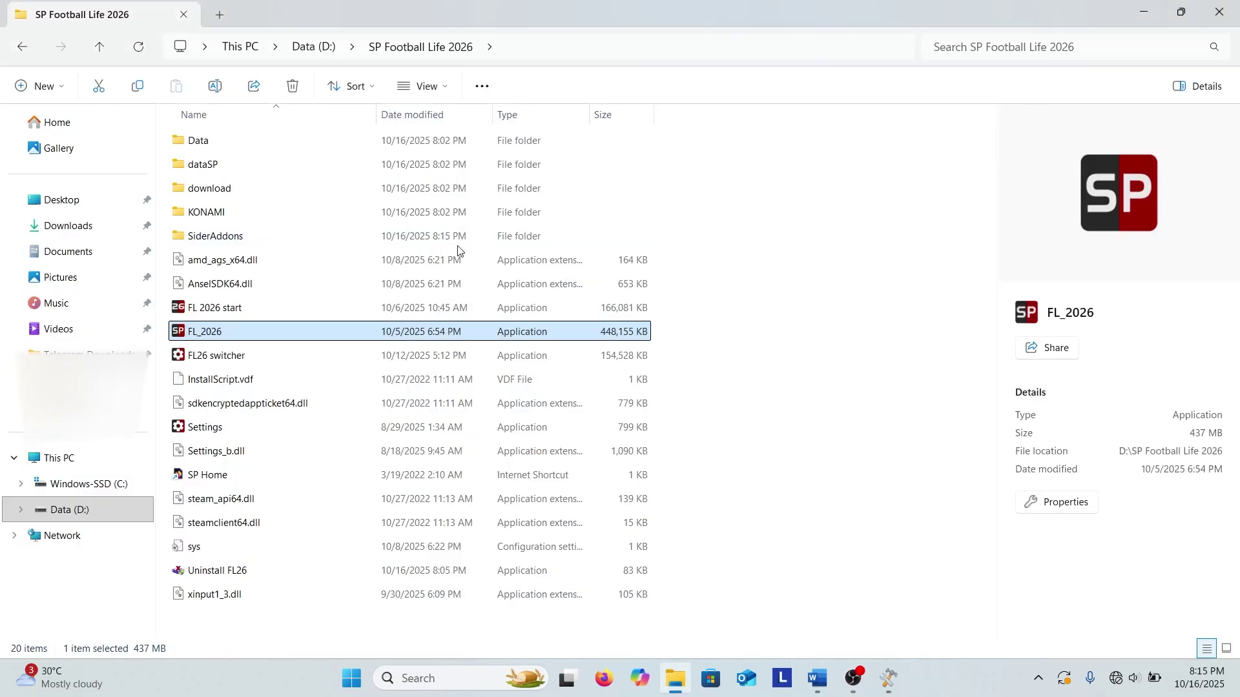
Step: Launch the game with FL 2026 start from the SP Football Life 2026 folder and lower the system volume to 14
click(475, 315)
double_click(475, 316)
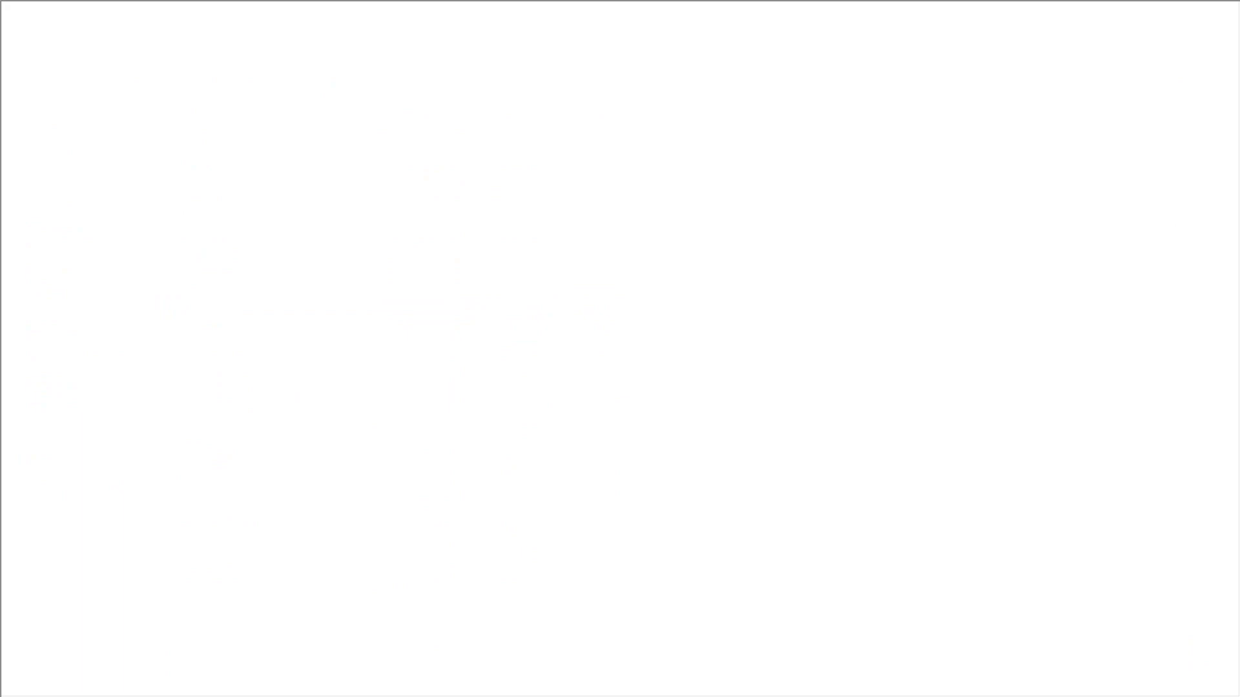
key(XF86AudioLowerVolume)
key(XF86AudioLowerVolume)
key(XF86AudioLowerVolume)
key(XF86AudioLowerVolume)
key(XF86AudioLowerVolume)
key(XF86AudioLowerVolume)
key(XF86AudioLowerVolume)
key(XF86AudioLowerVolume)
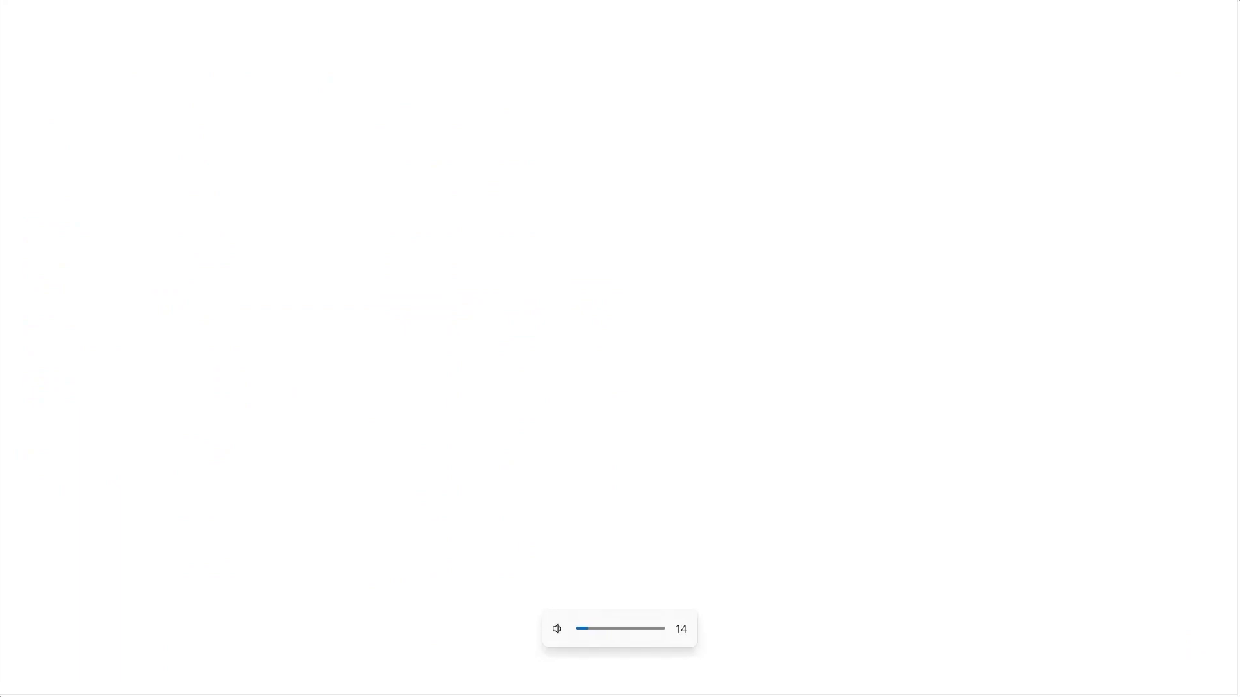
key(XF86AudioLowerVolume)
key(XF86AudioLowerVolume)
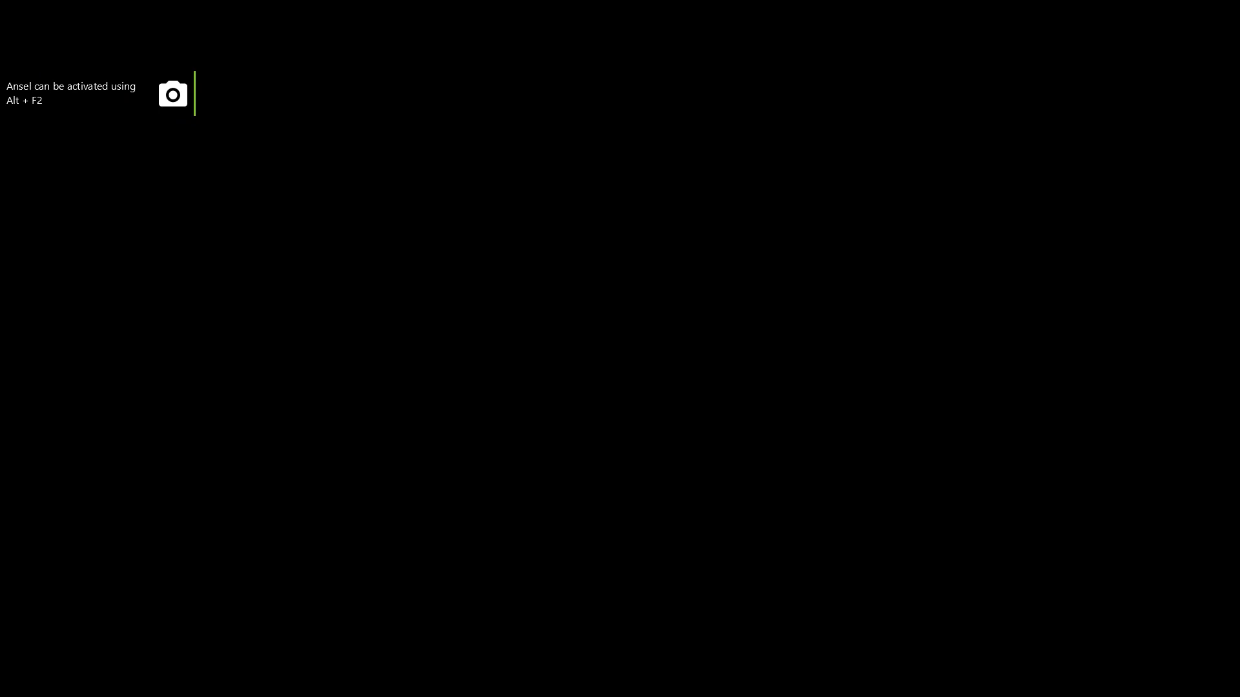
Step: Raise the system volume to 50 while the game loads, and bring it back down to 40
key(XF86AudioRaiseVolume)
key(XF86AudioRaiseVolume)
key(XF86AudioRaiseVolume)
key(XF86AudioRaiseVolume)
key(XF86AudioRaiseVolume)
key(XF86AudioRaiseVolume)
key(XF86AudioRaiseVolume)
key(XF86AudioRaiseVolume)
key(XF86AudioRaiseVolume)
key(XF86AudioRaiseVolume)
key(XF86AudioRaiseVolume)
key(XF86AudioRaiseVolume)
key(XF86AudioRaiseVolume)
key(XF86AudioRaiseVolume)
key(XF86AudioRaiseVolume)
key(XF86AudioRaiseVolume)
key(XF86AudioRaiseVolume)
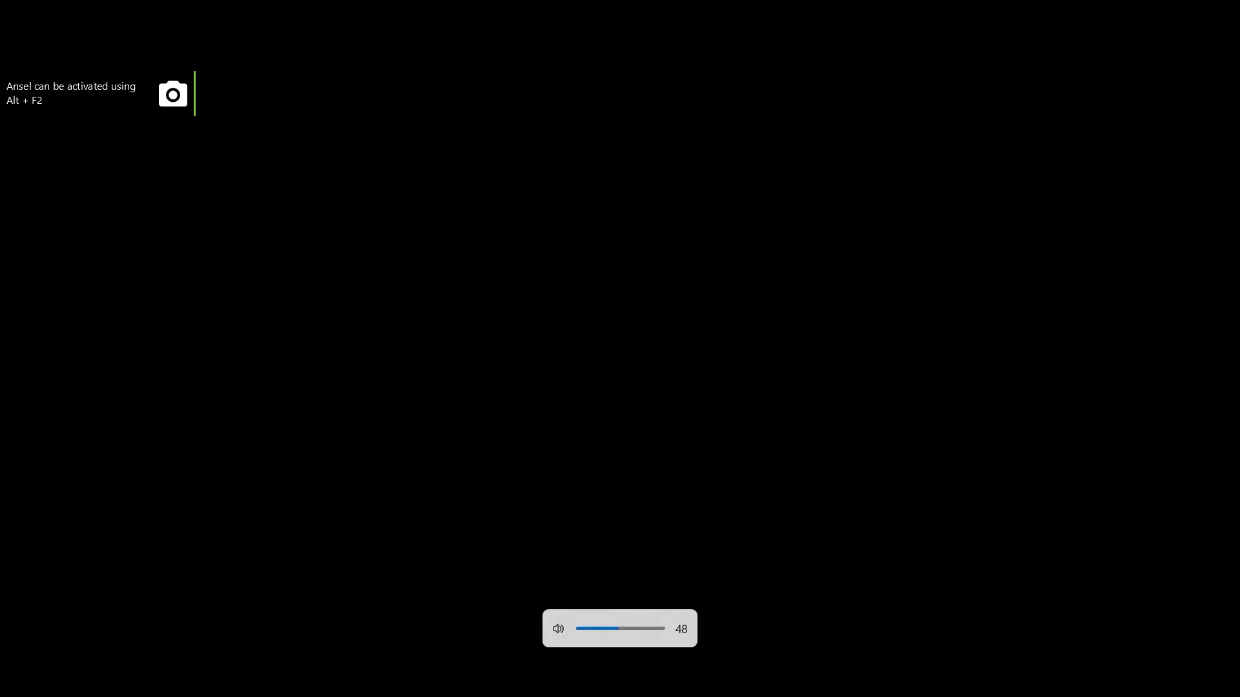
key(XF86AudioRaiseVolume)
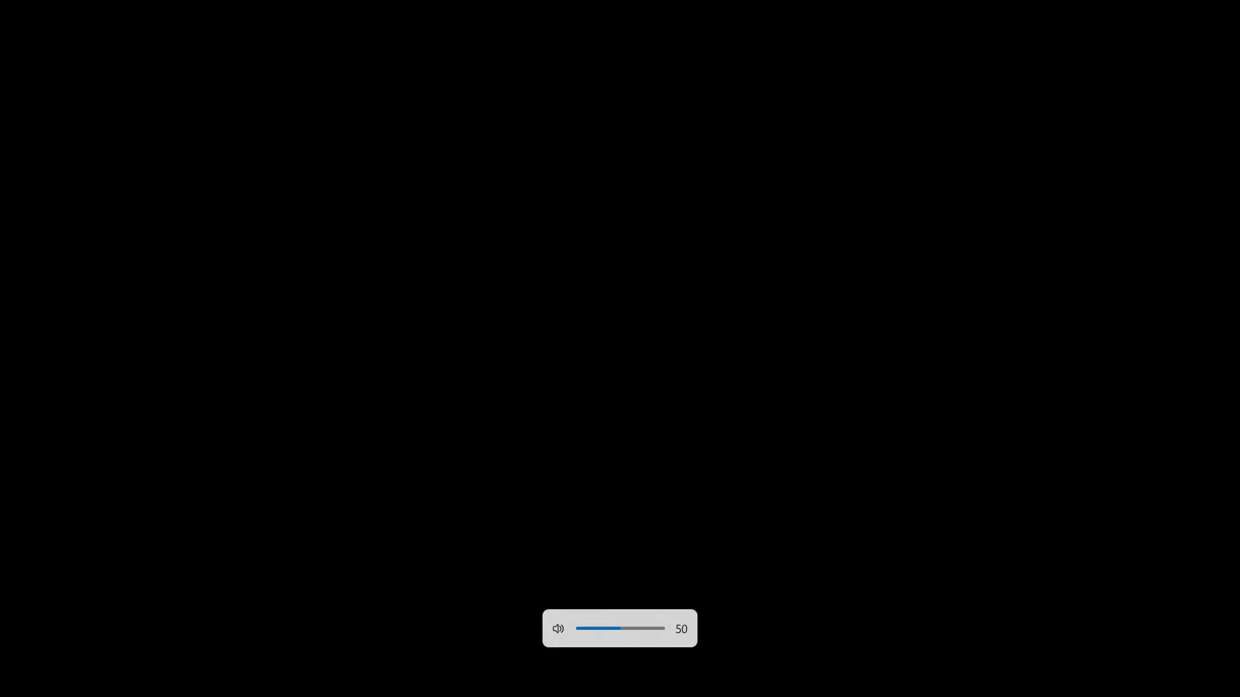
key(XF86AudioLowerVolume)
key(XF86AudioLowerVolume)
key(XF86AudioLowerVolume)
key(XF86AudioLowerVolume)
key(XF86AudioLowerVolume)
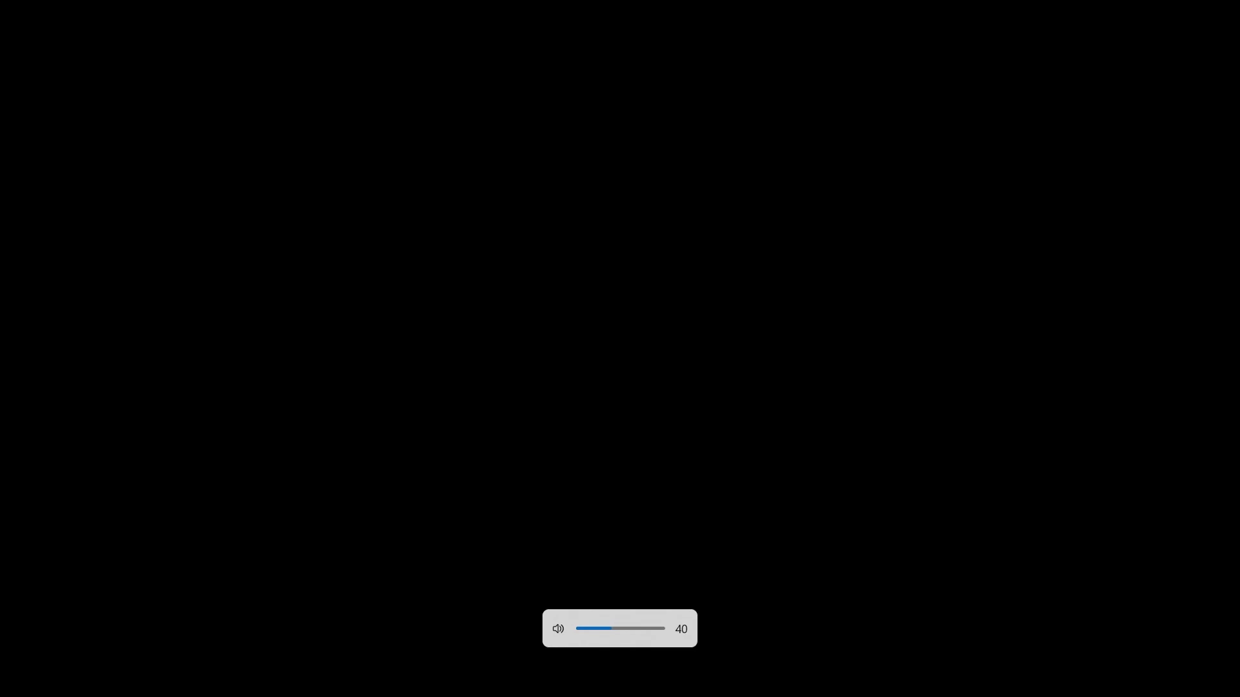